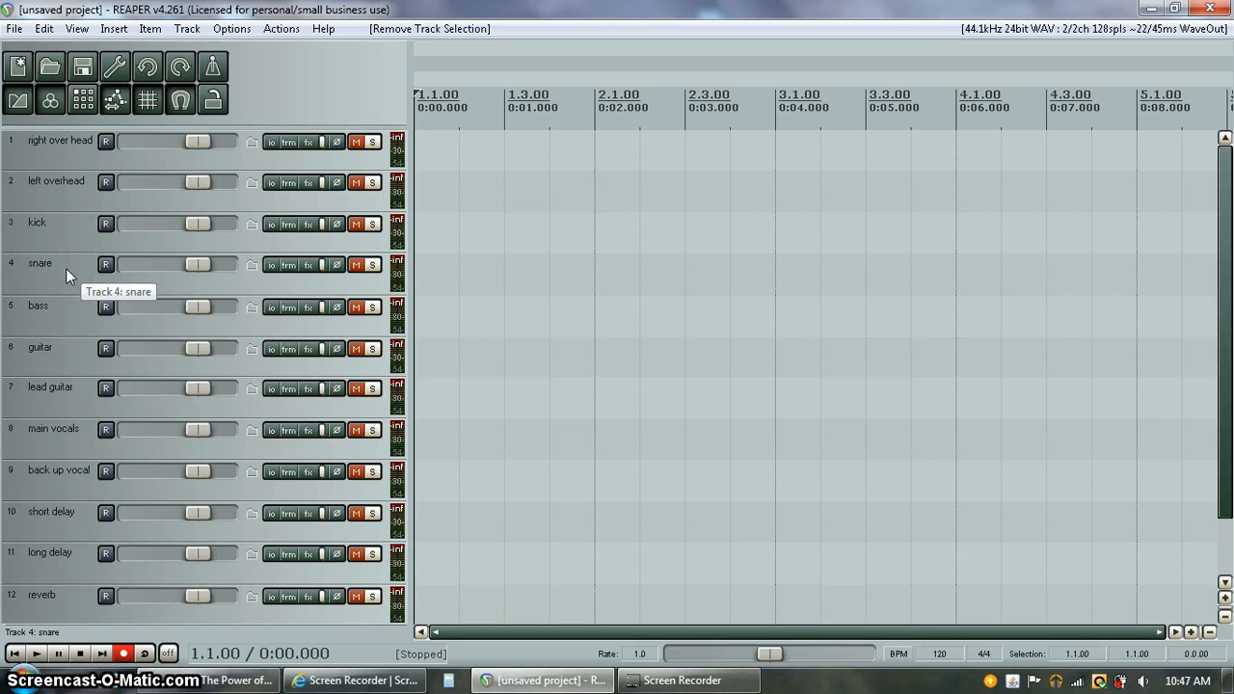
Add ReaVerb to the reverb track's effects chain
click(51, 264)
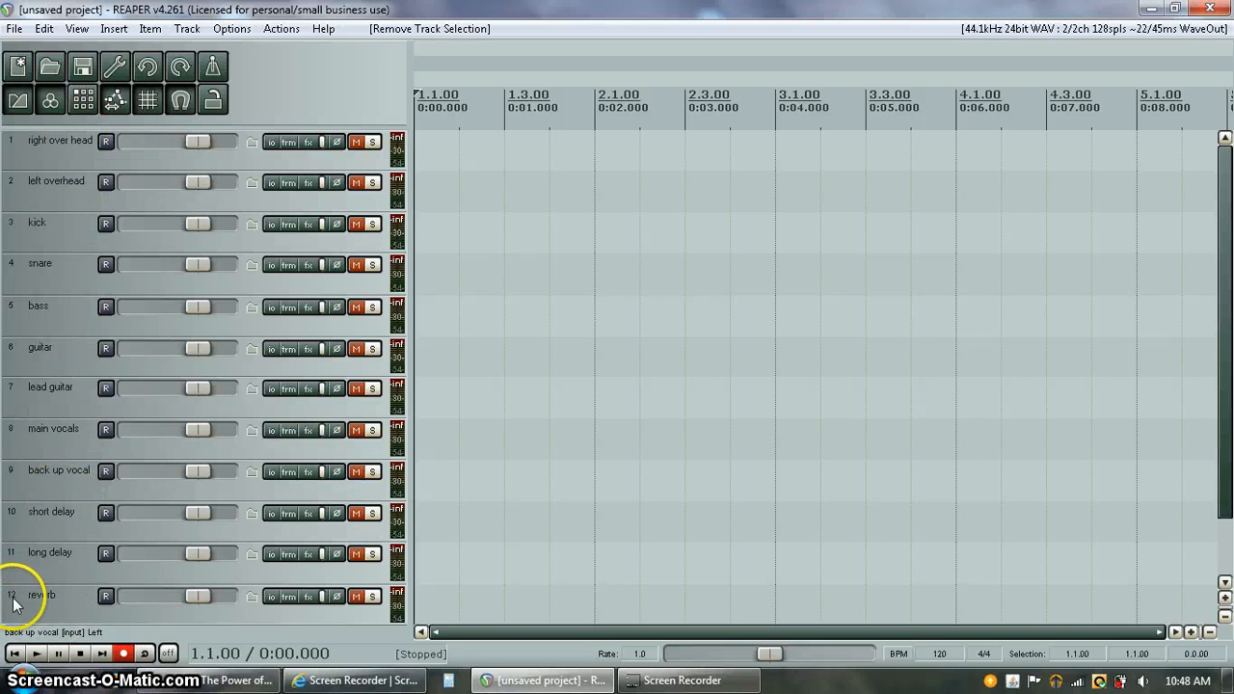
click(309, 596)
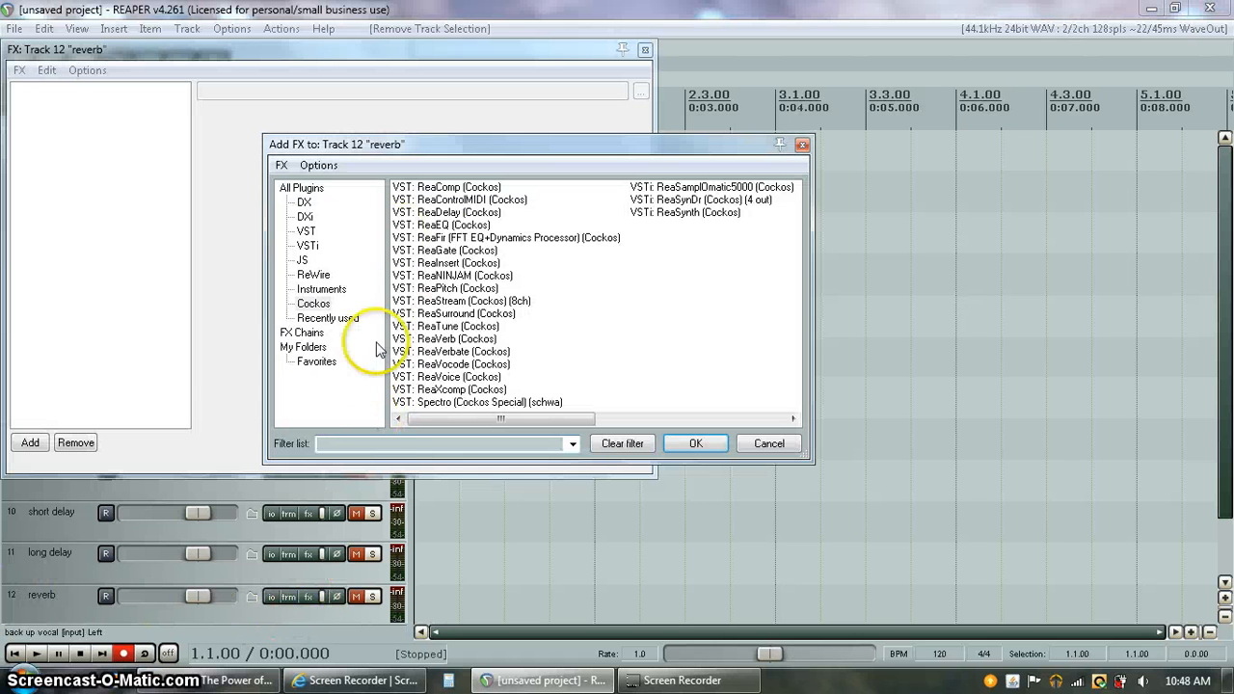
double_click(457, 337)
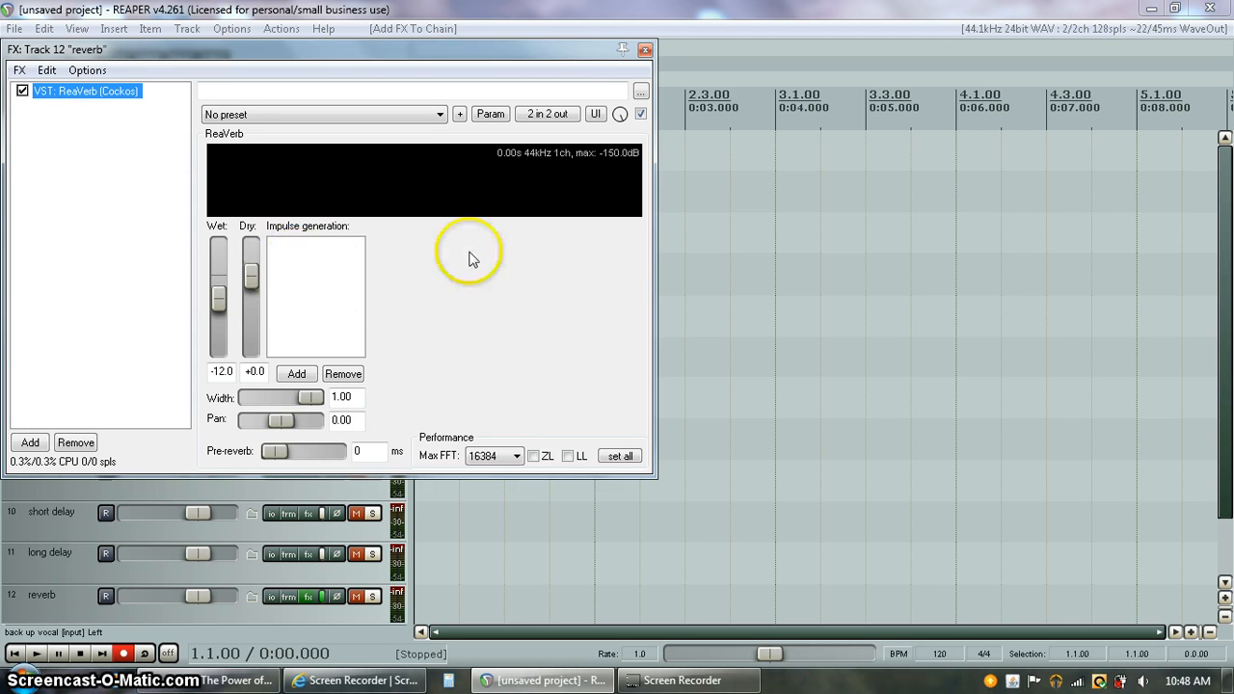
Set ReaVerb's wet level to 0 dB and dry to -inf
click(216, 300)
drag(216, 300, 243, 443)
drag(216, 245, 214, 274)
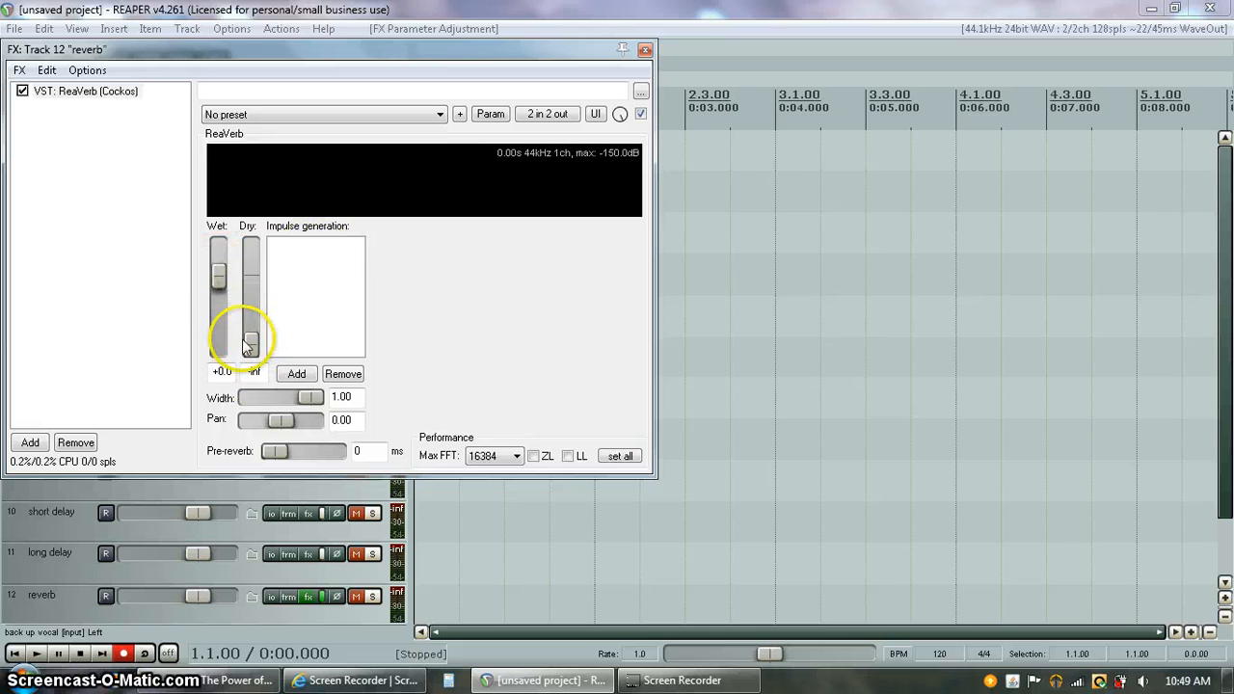
drag(255, 346, 255, 360)
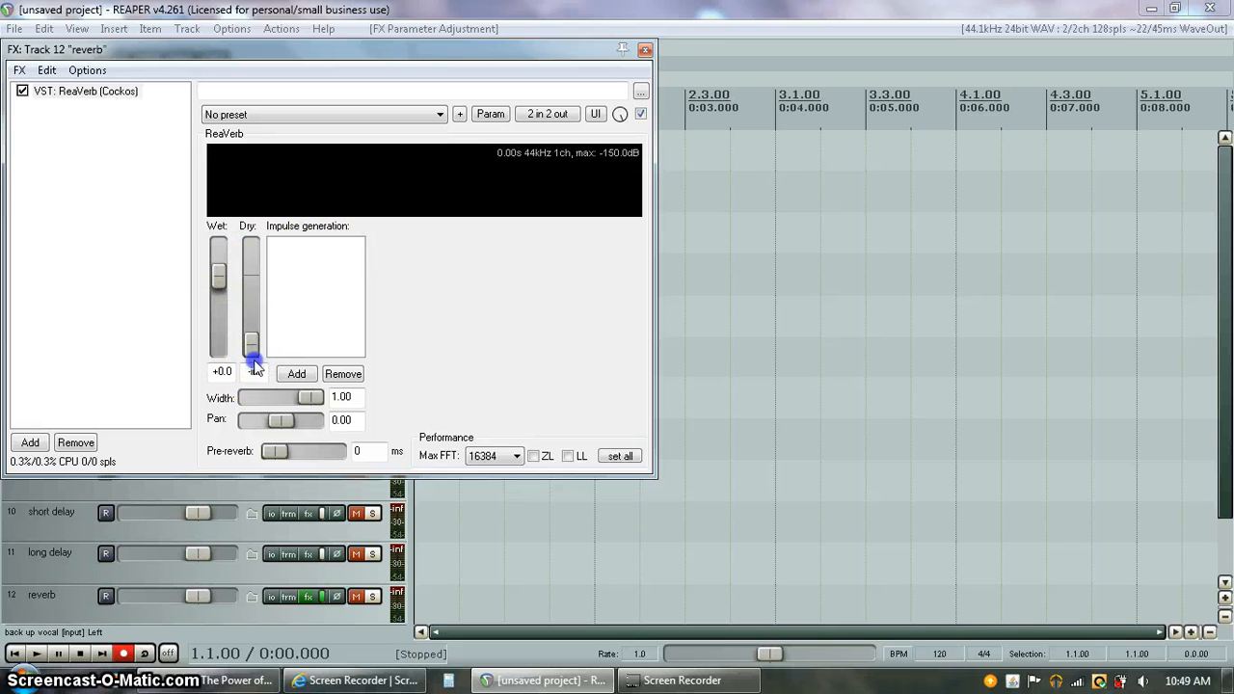
click(645, 49)
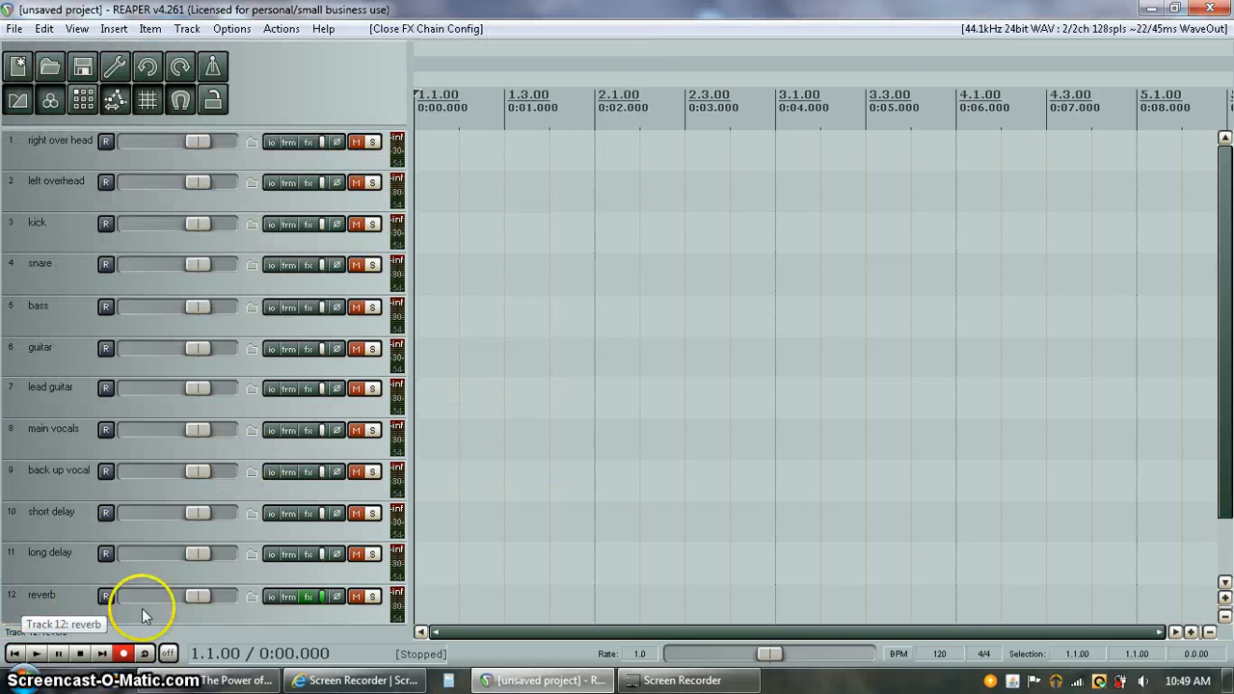
In the reverb track's routing window, add receives from the snare and guitar tracks
click(1228, 410)
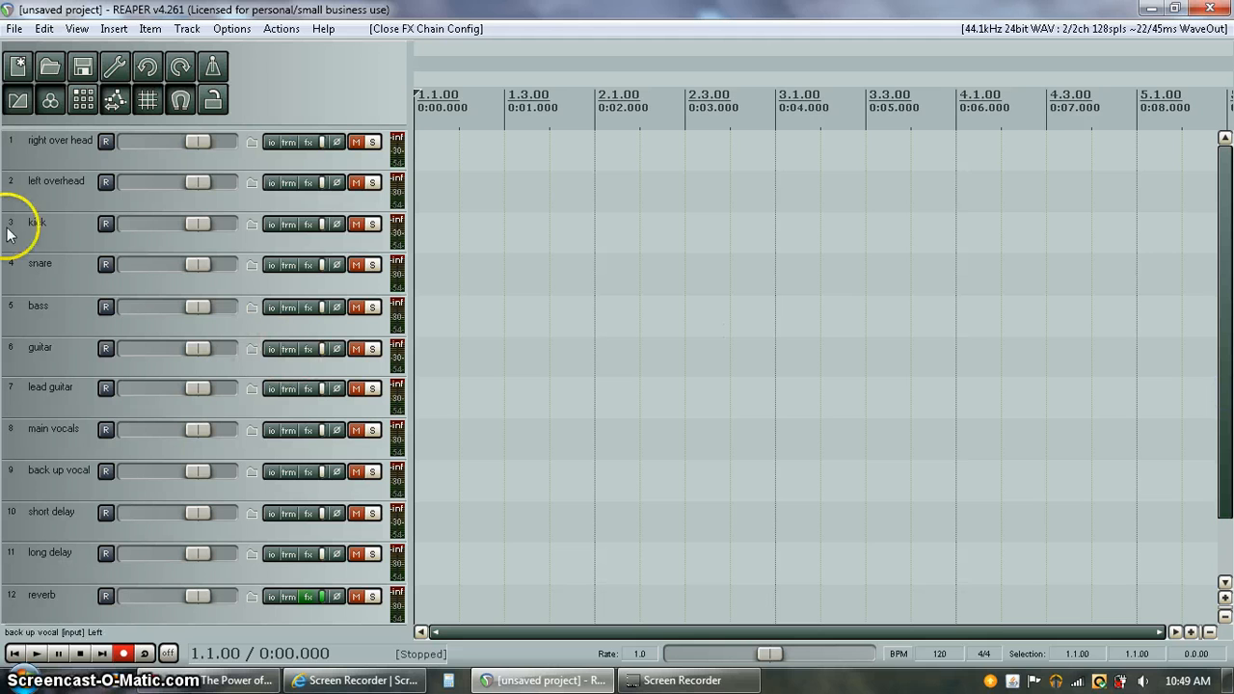
click(271, 596)
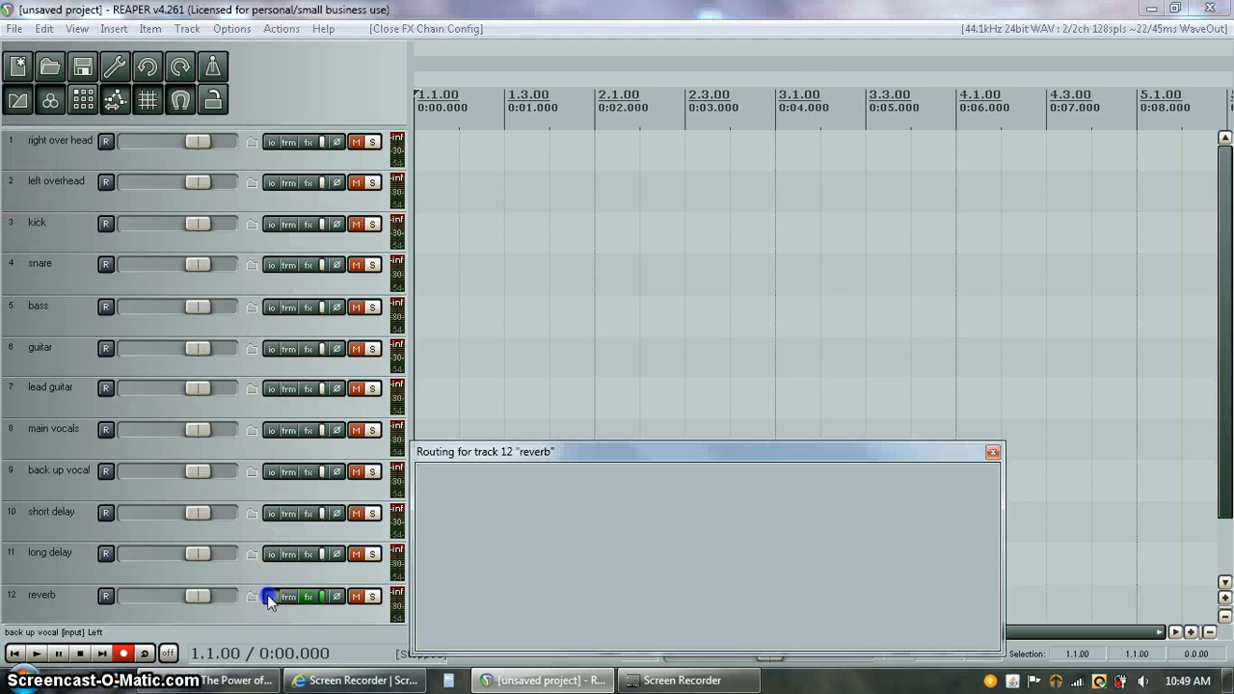
drag(889, 450, 912, 276)
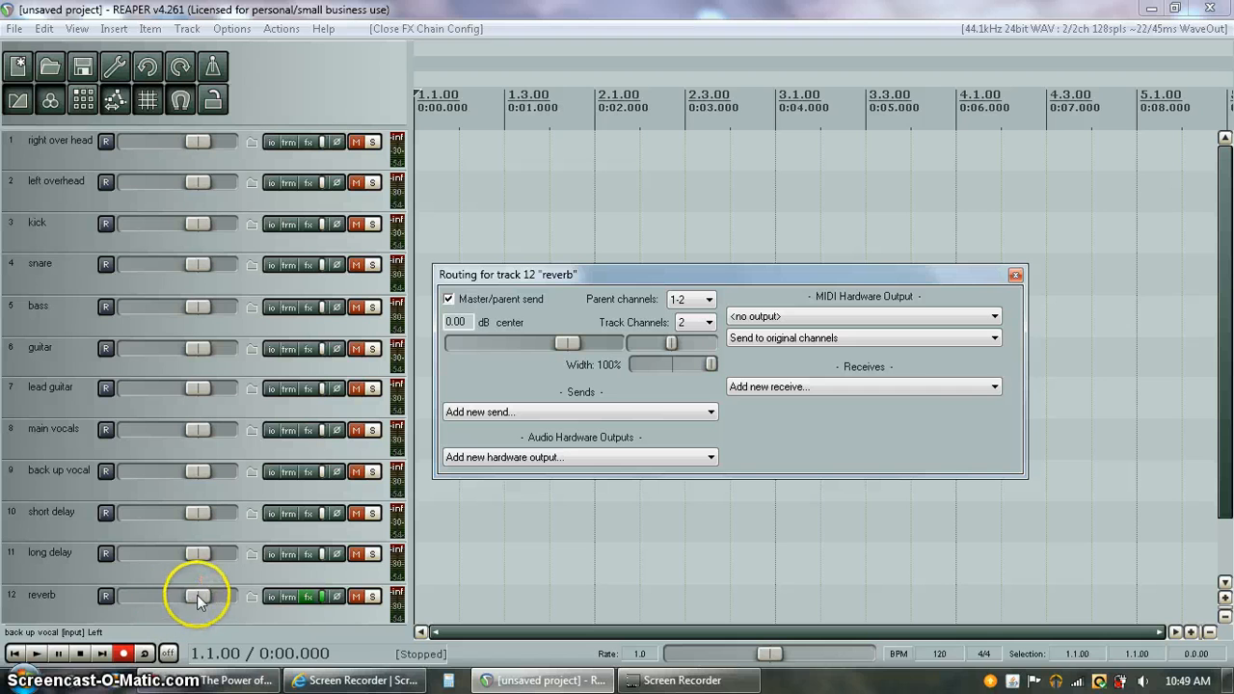
click(994, 387)
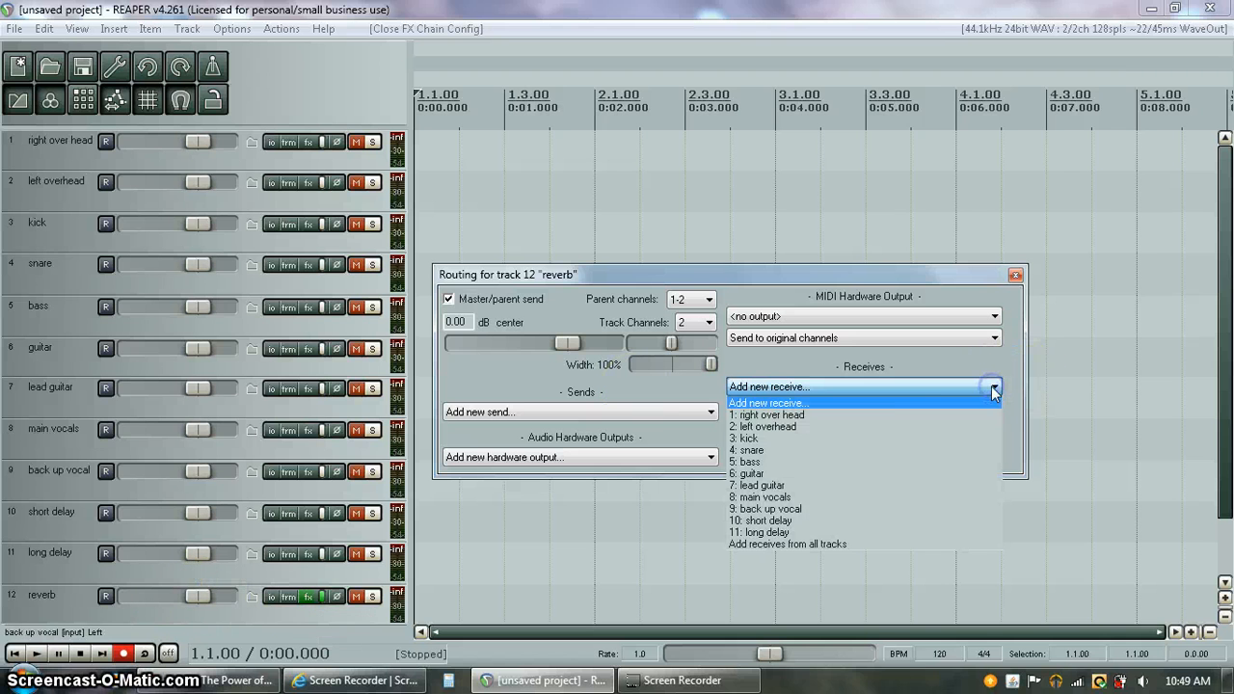
click(906, 449)
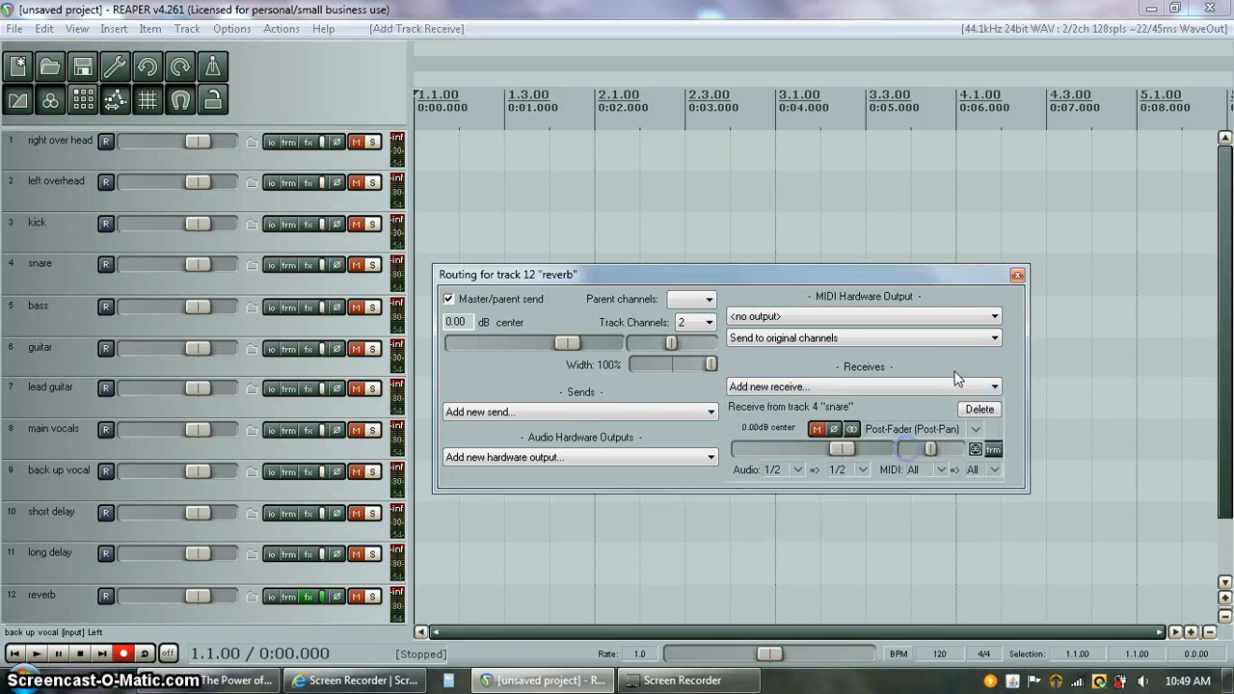
click(993, 386)
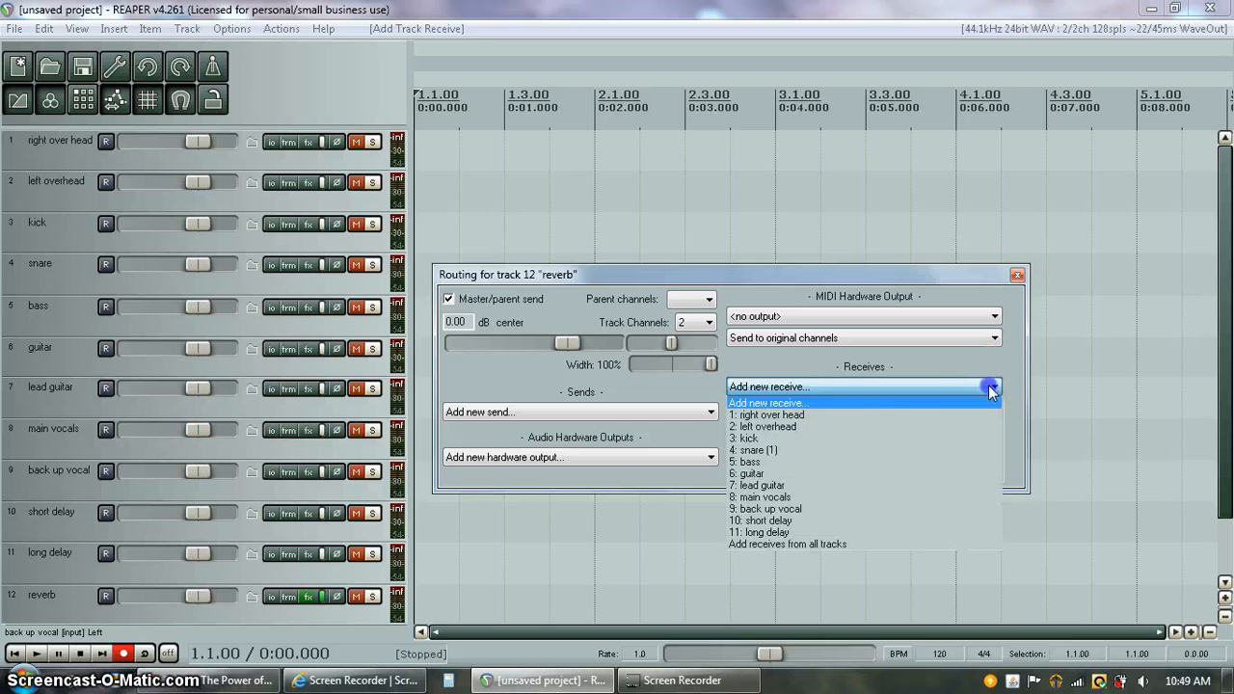
click(847, 473)
Add reverb receives from lead guitar, main vocals and short delay
click(930, 386)
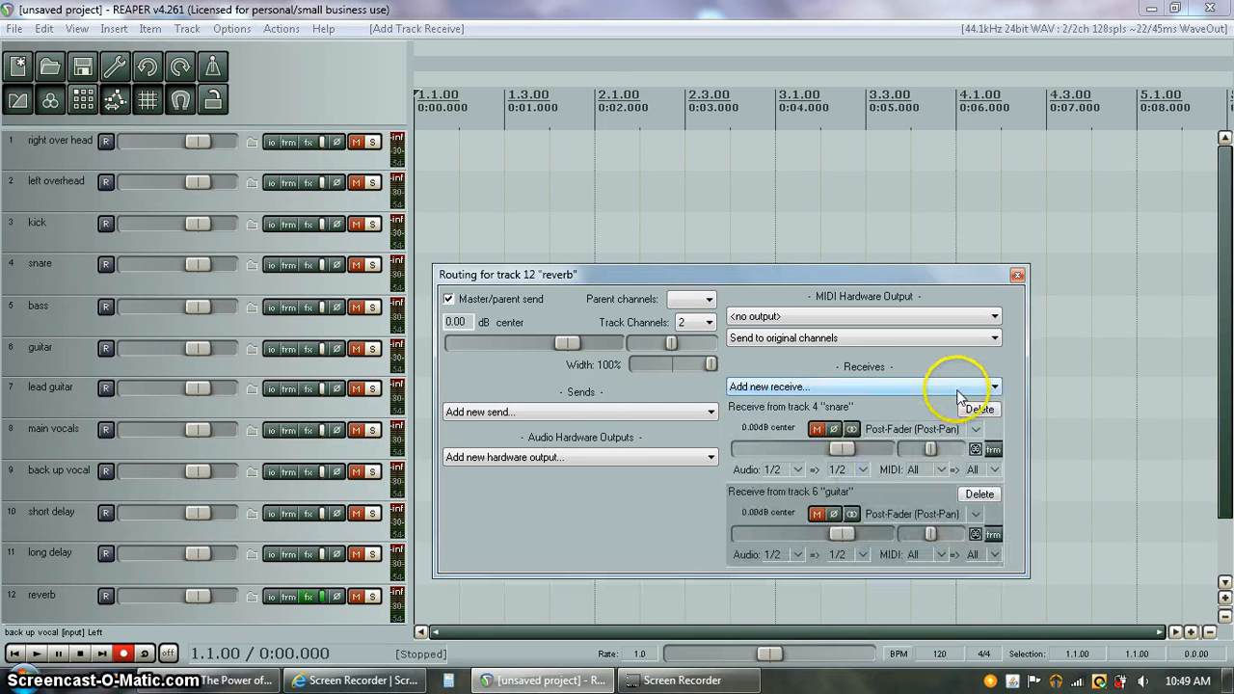
click(896, 486)
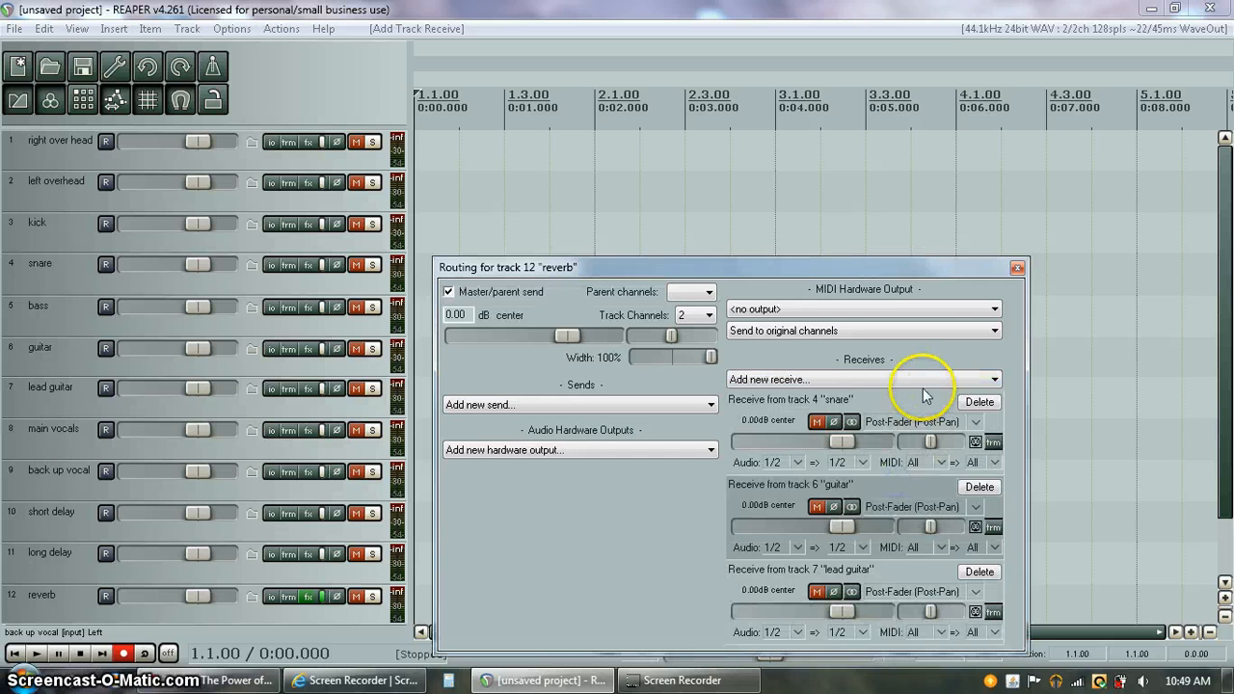
click(922, 381)
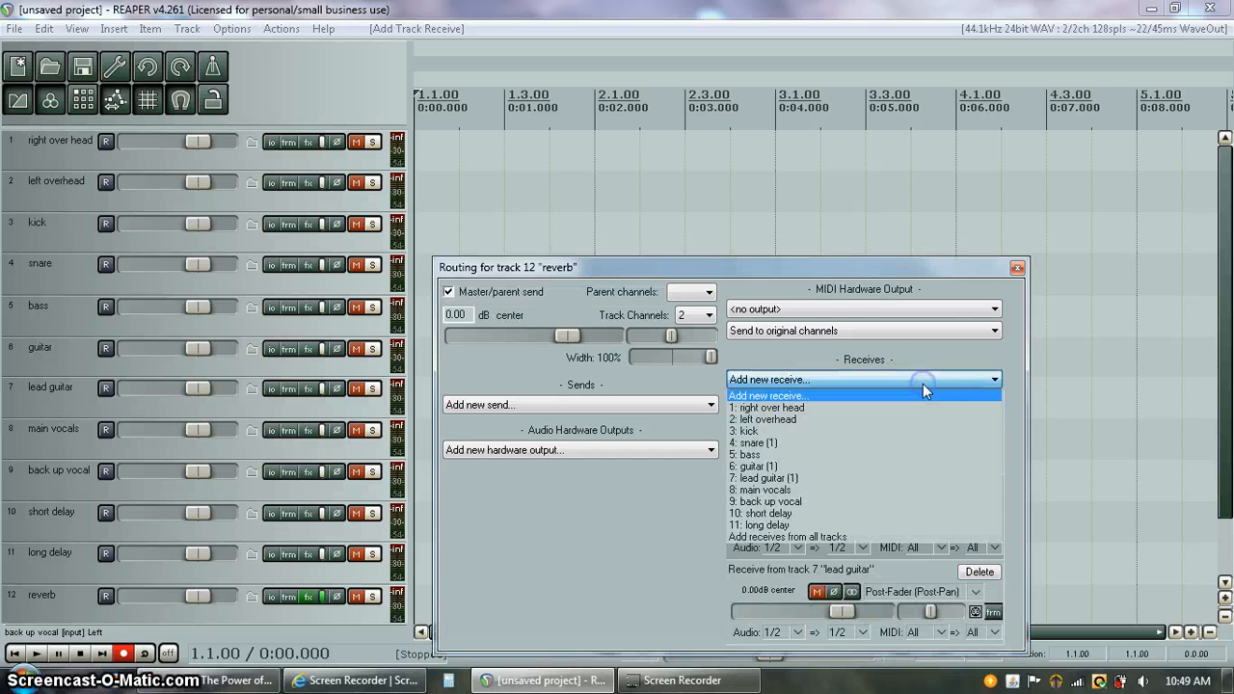
click(862, 490)
click(894, 294)
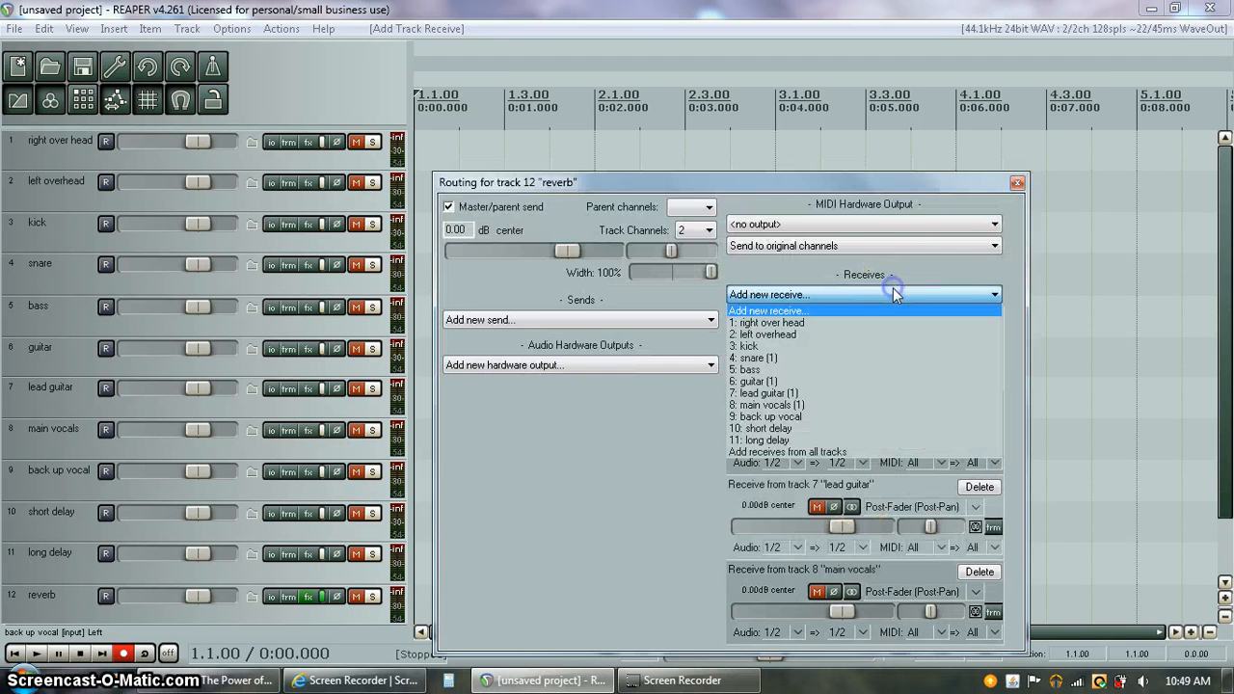
click(808, 428)
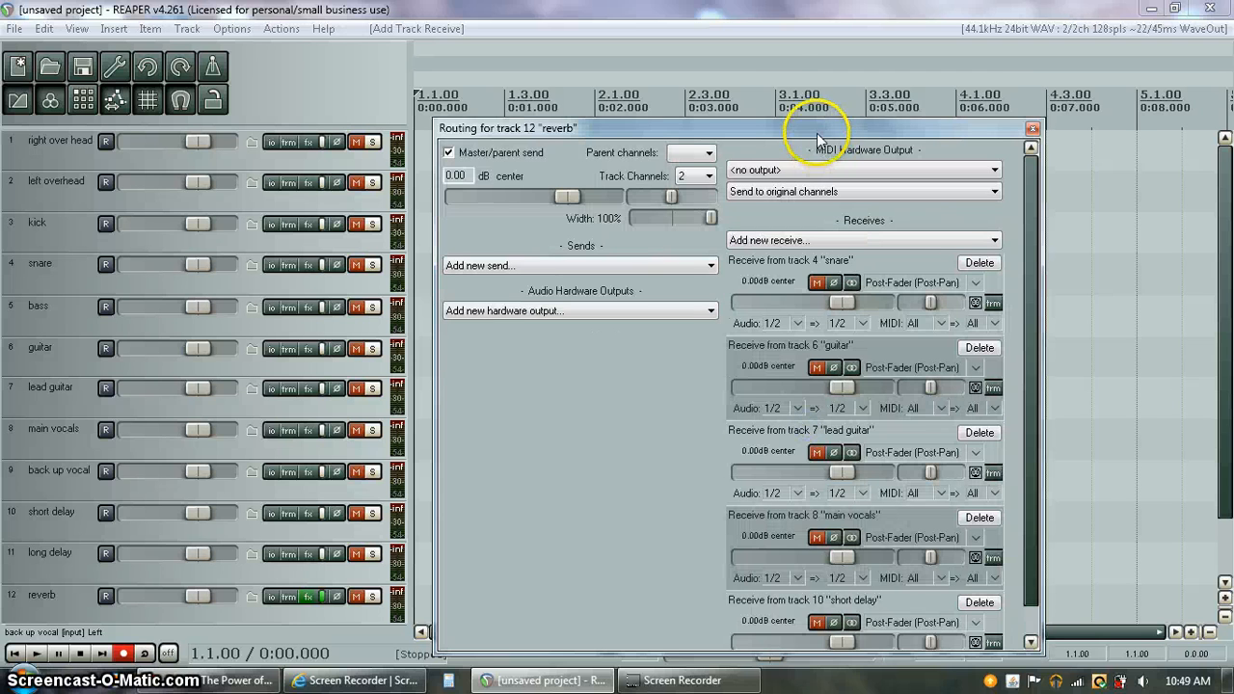
drag(816, 134, 790, 45)
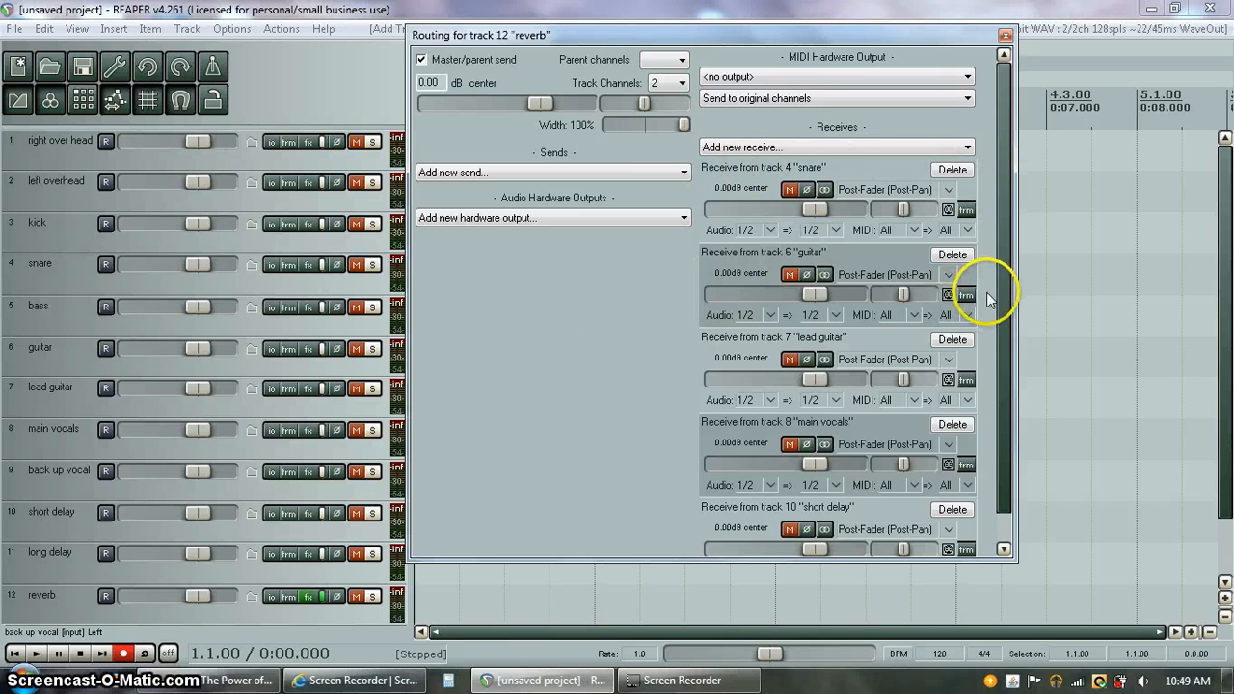
Set reverb receive faders: snare -4.47, guitar -54.8, lead guitar -33.1, vocals -11.5, short delay -7.51 dB
drag(1001, 322, 1008, 349)
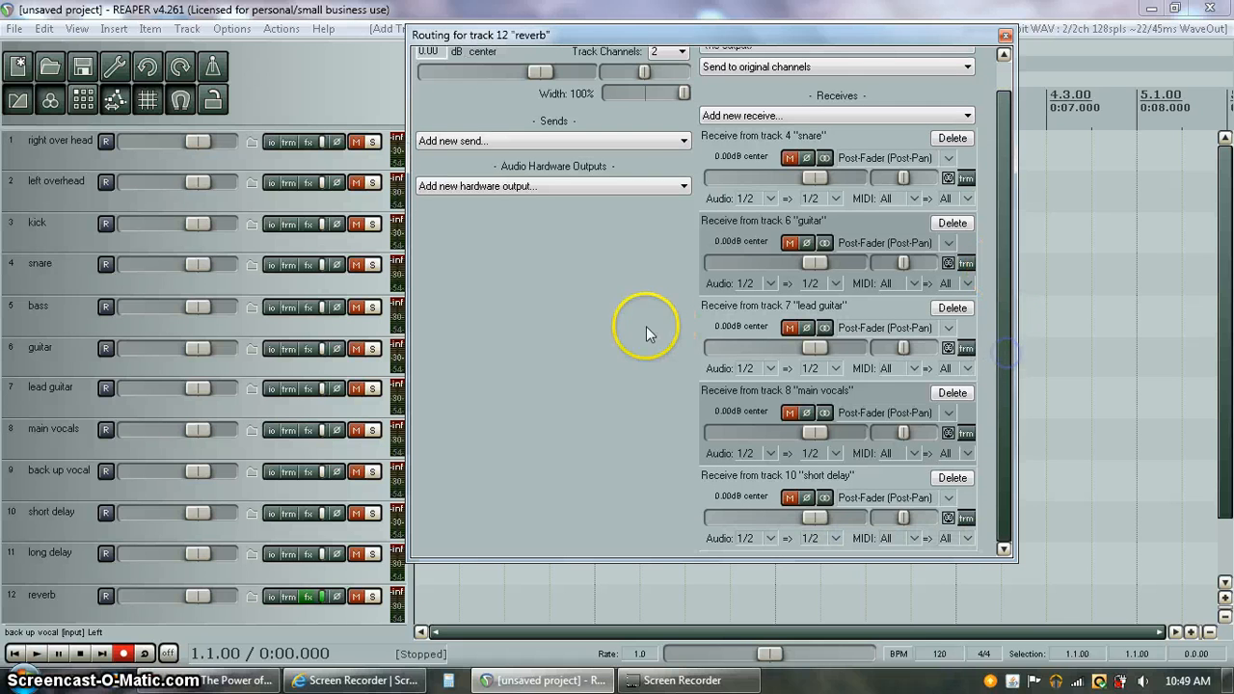
mouse_move(796, 177)
mouse_down()
mouse_move(744, 185)
mouse_move(802, 178)
mouse_up()
click(810, 263)
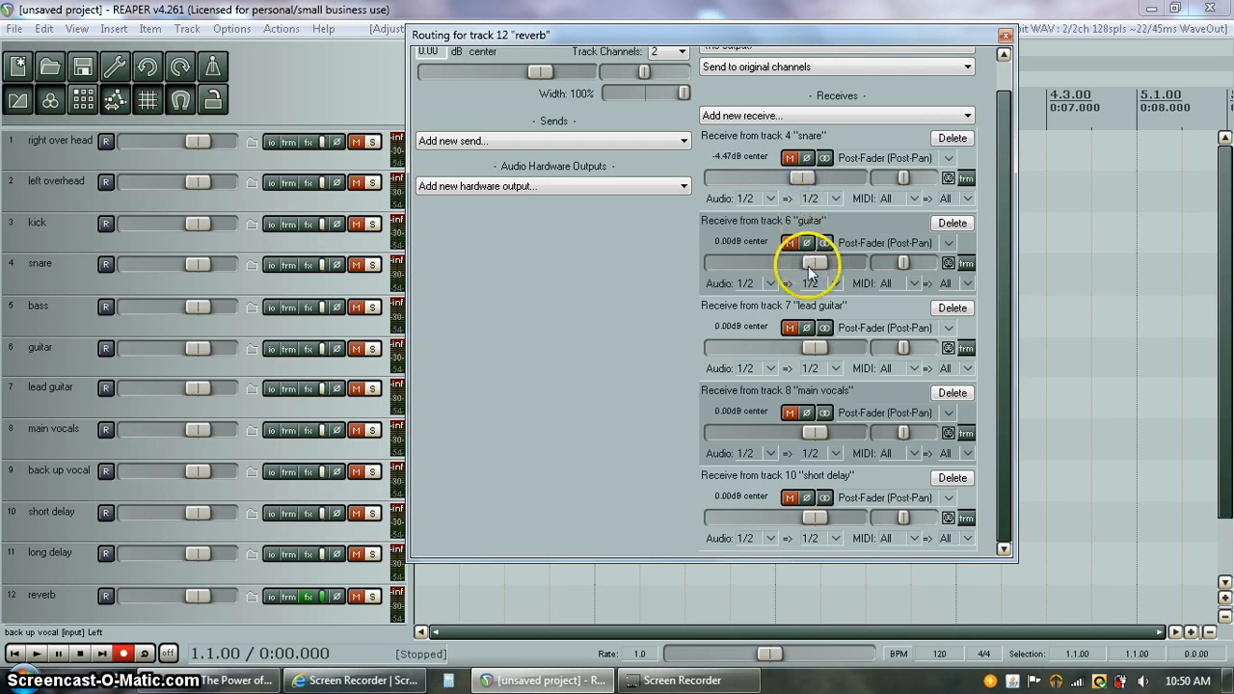
drag(815, 260, 742, 270)
drag(806, 347, 741, 349)
drag(740, 263, 732, 266)
drag(814, 432, 785, 434)
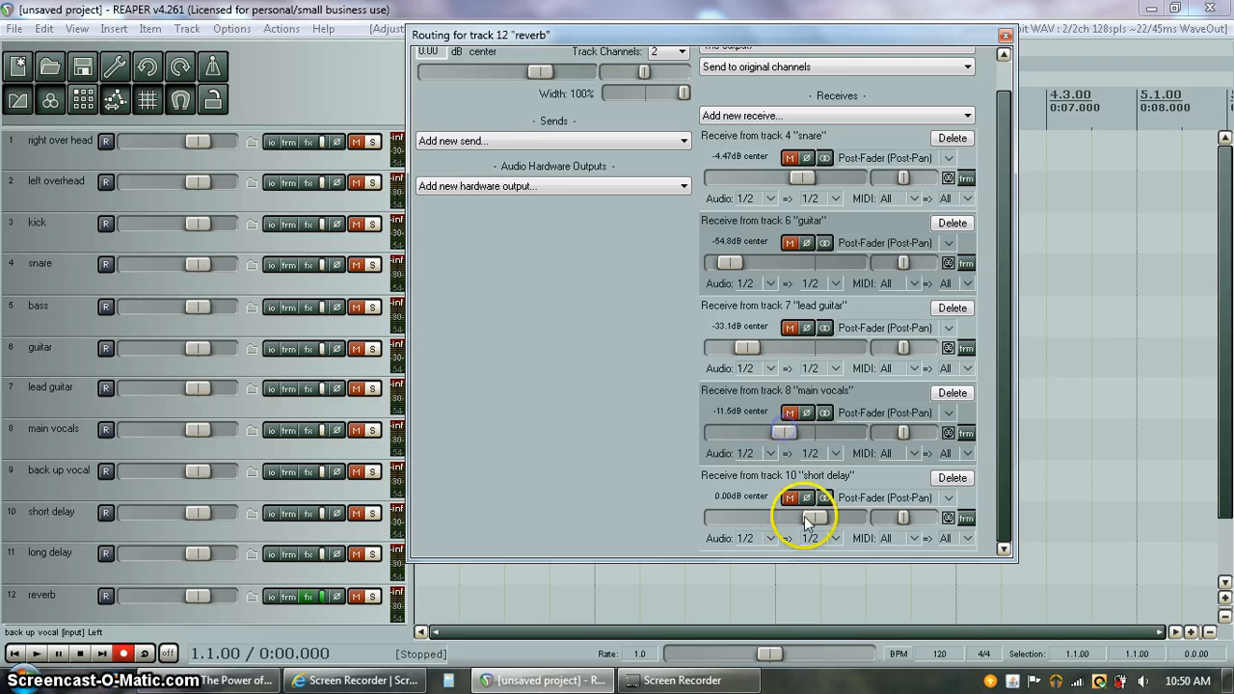
drag(807, 516, 786, 515)
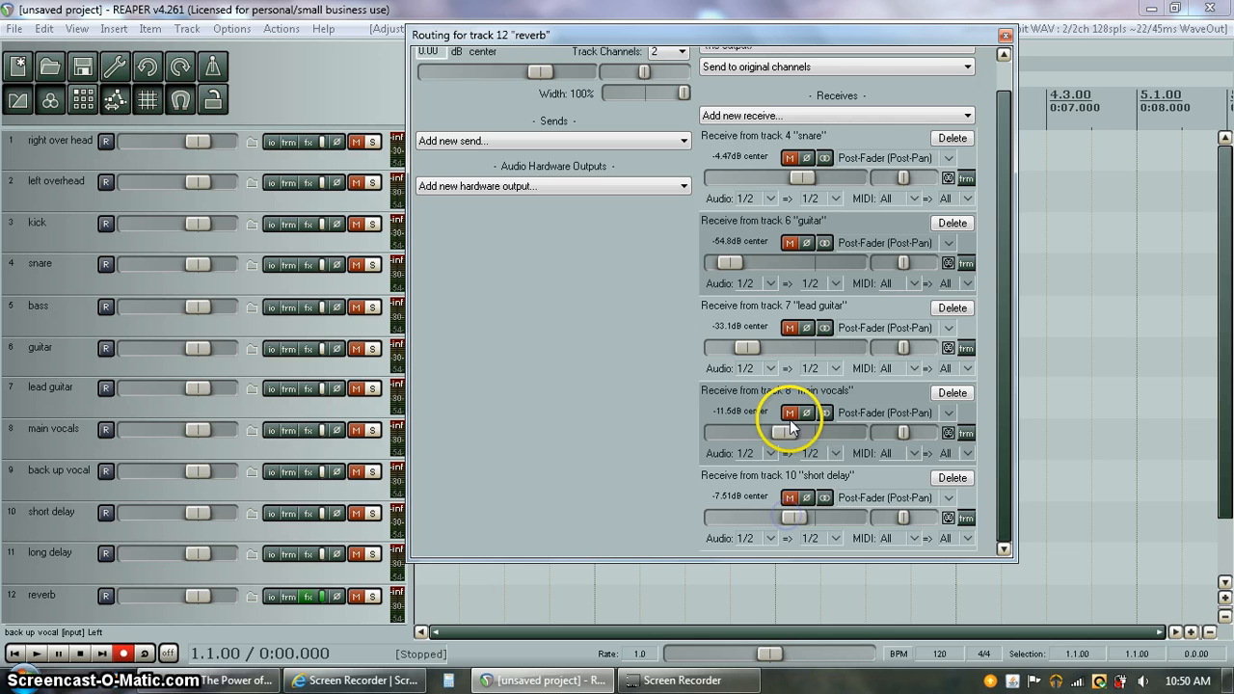
Replace the short delay receive with a back up vocal receive at -24.4 dB
click(952, 478)
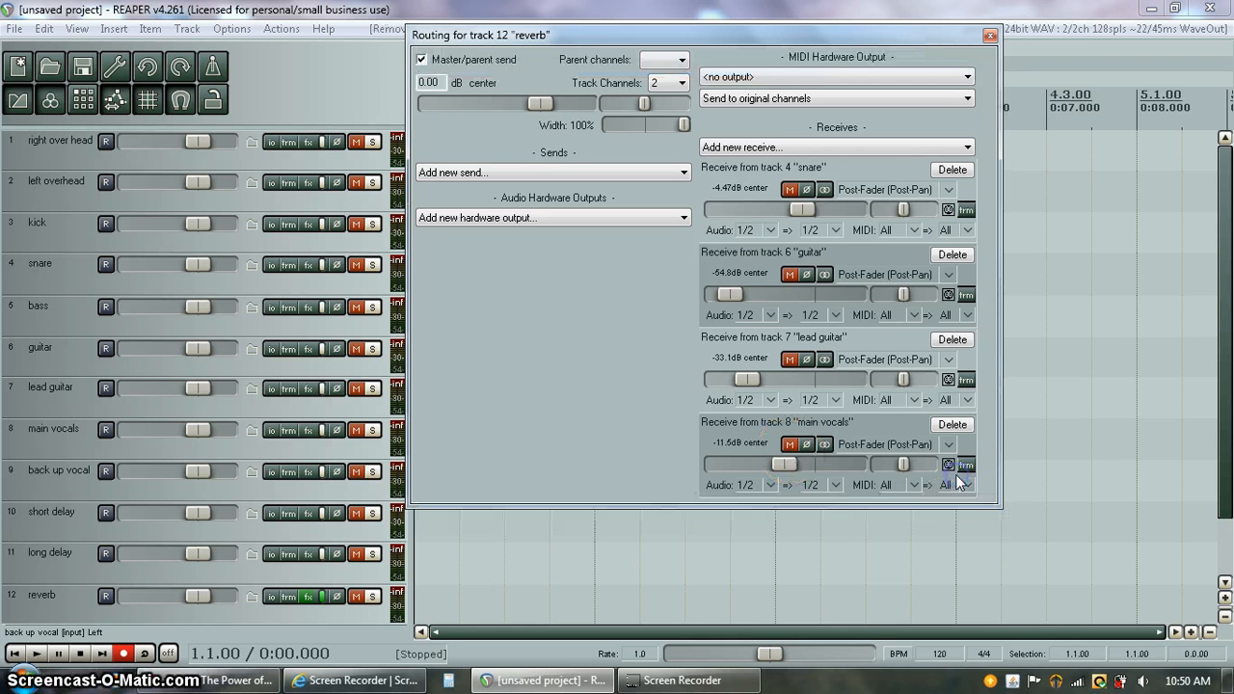
click(943, 155)
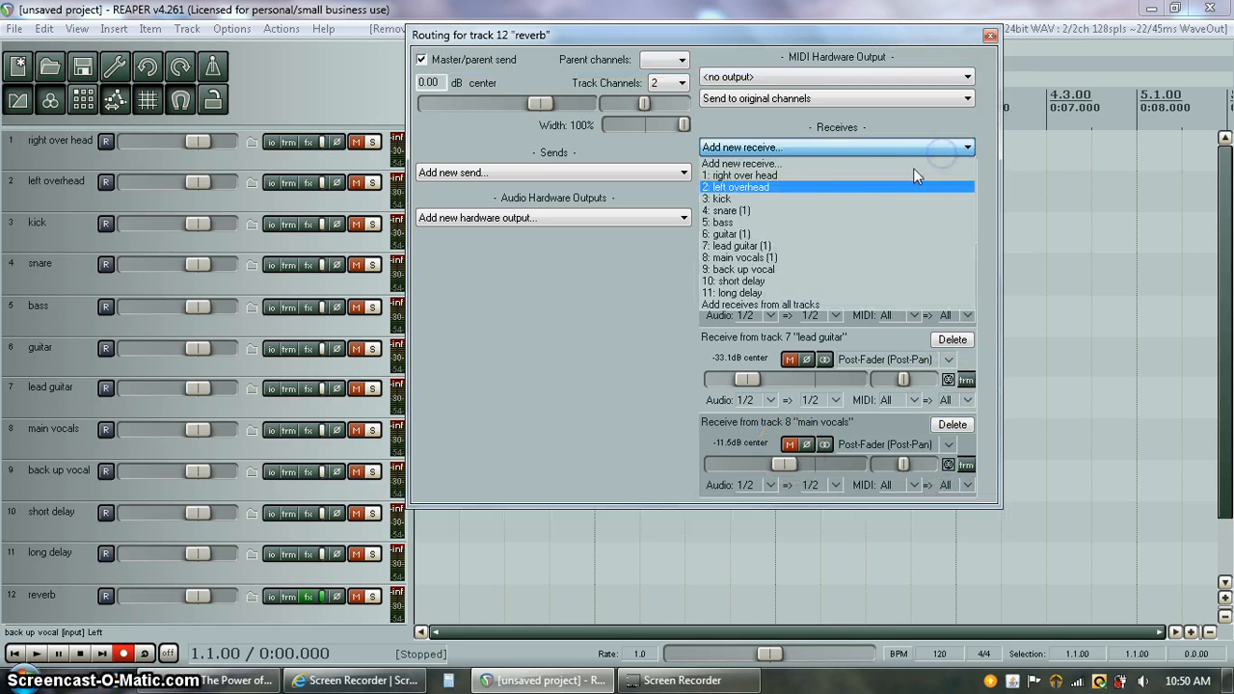
click(826, 266)
drag(1003, 385, 1004, 419)
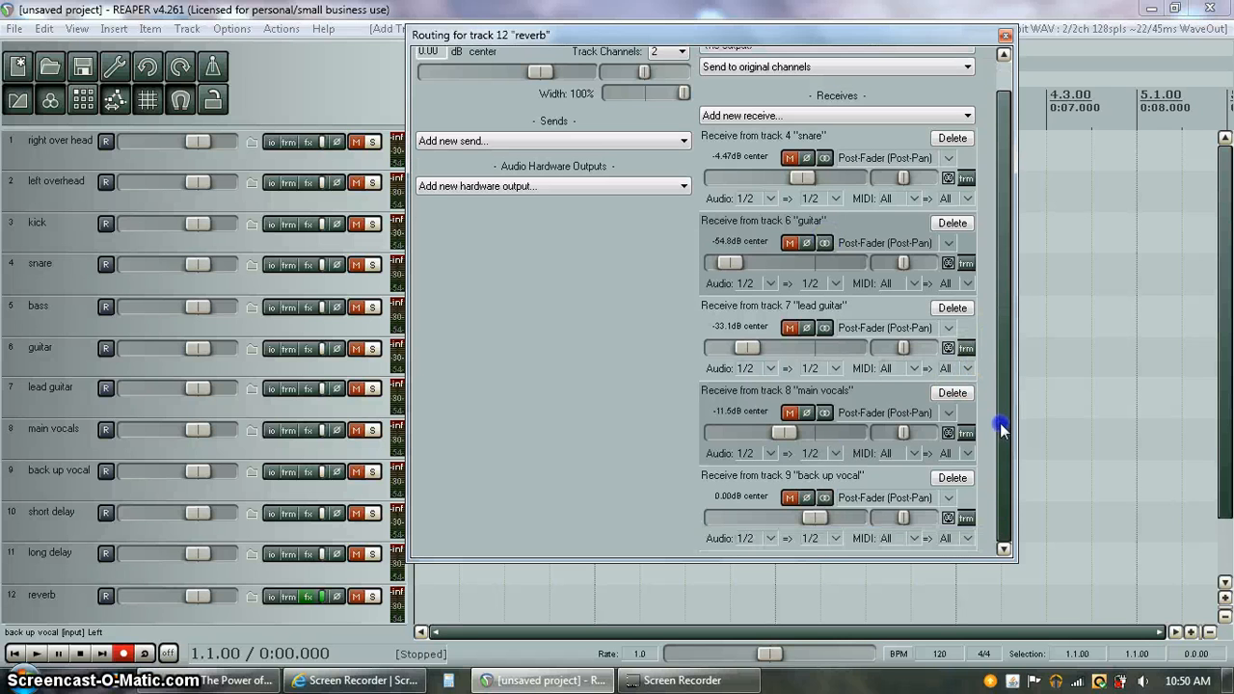
drag(814, 517, 761, 517)
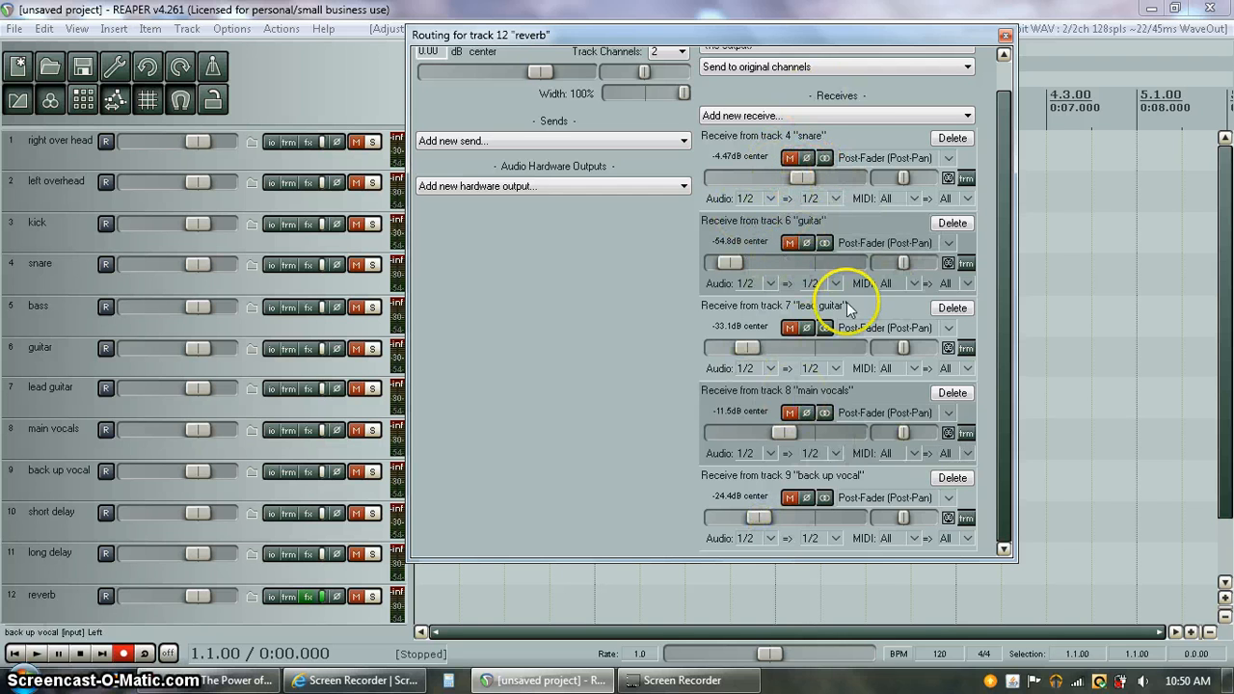
Pan the snare receive 13% left and the guitar receive 22% right
mouse_move(1005, 305)
mouse_down()
mouse_move(1000, 247)
mouse_move(999, 294)
mouse_up()
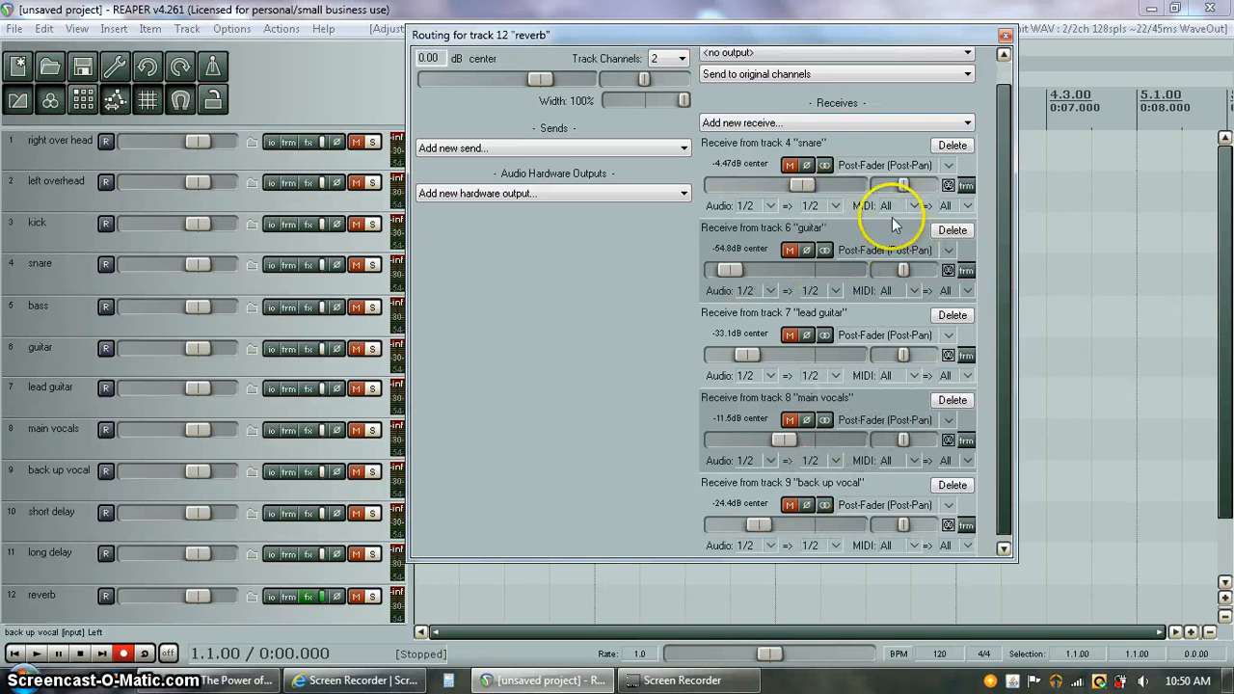
drag(901, 185, 897, 186)
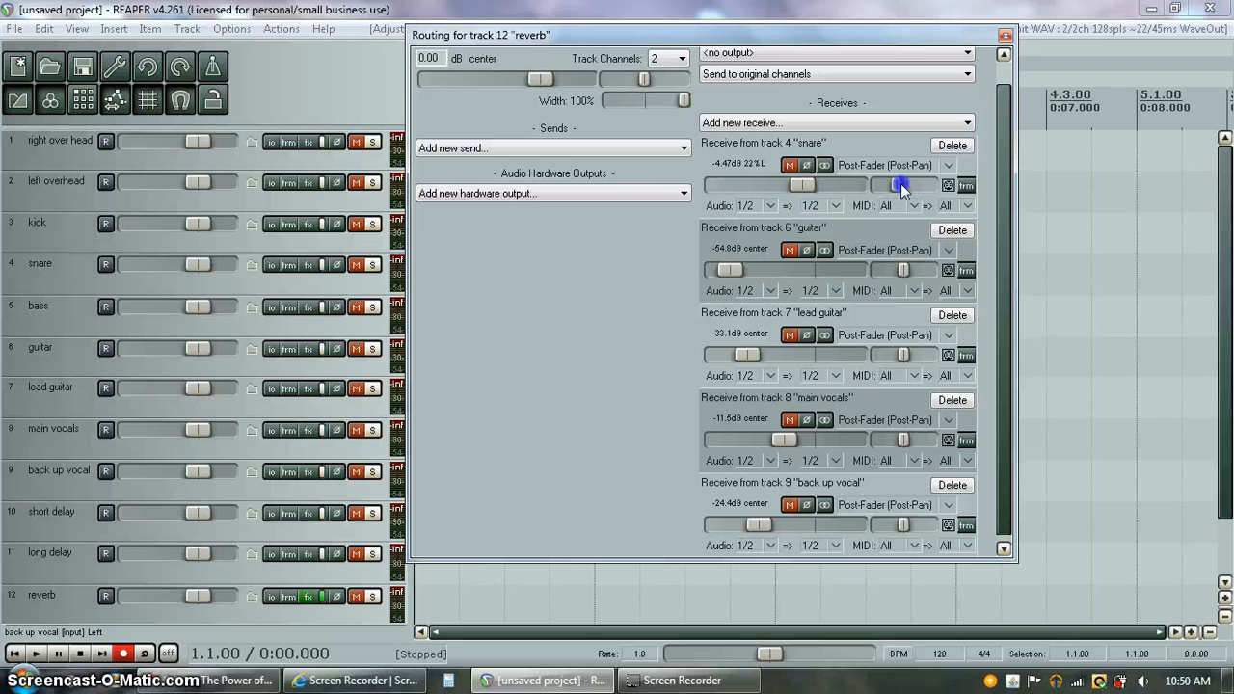
drag(904, 275, 909, 274)
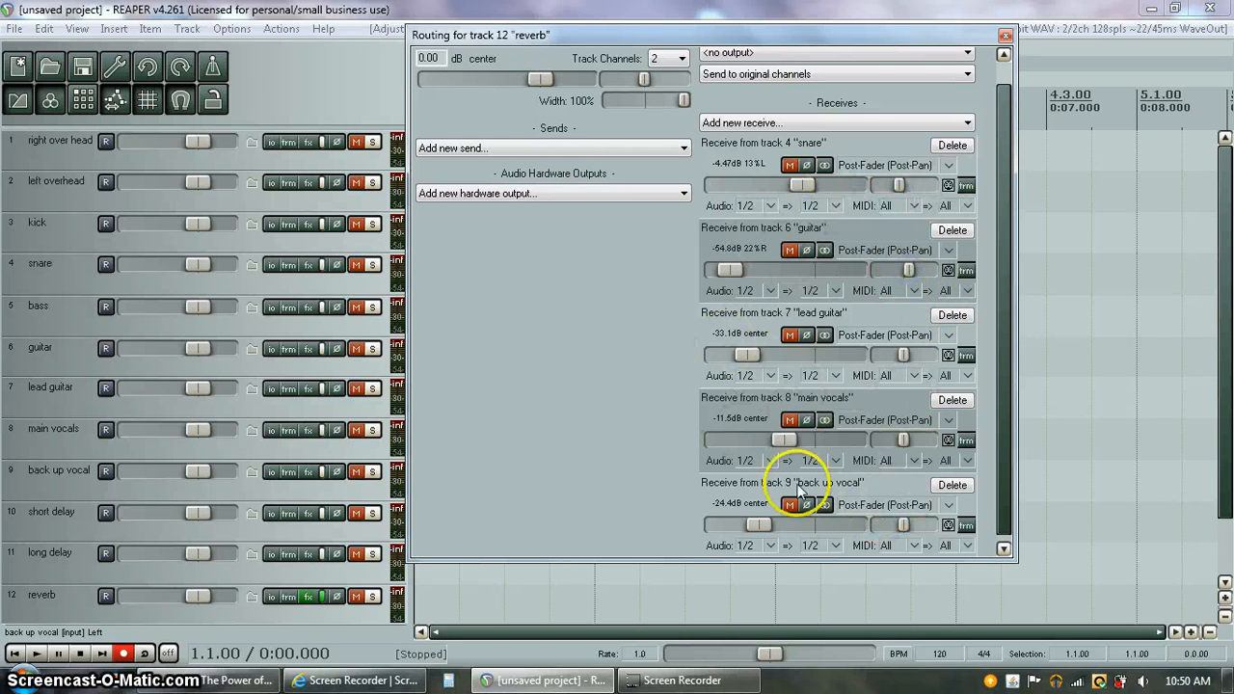
click(1003, 41)
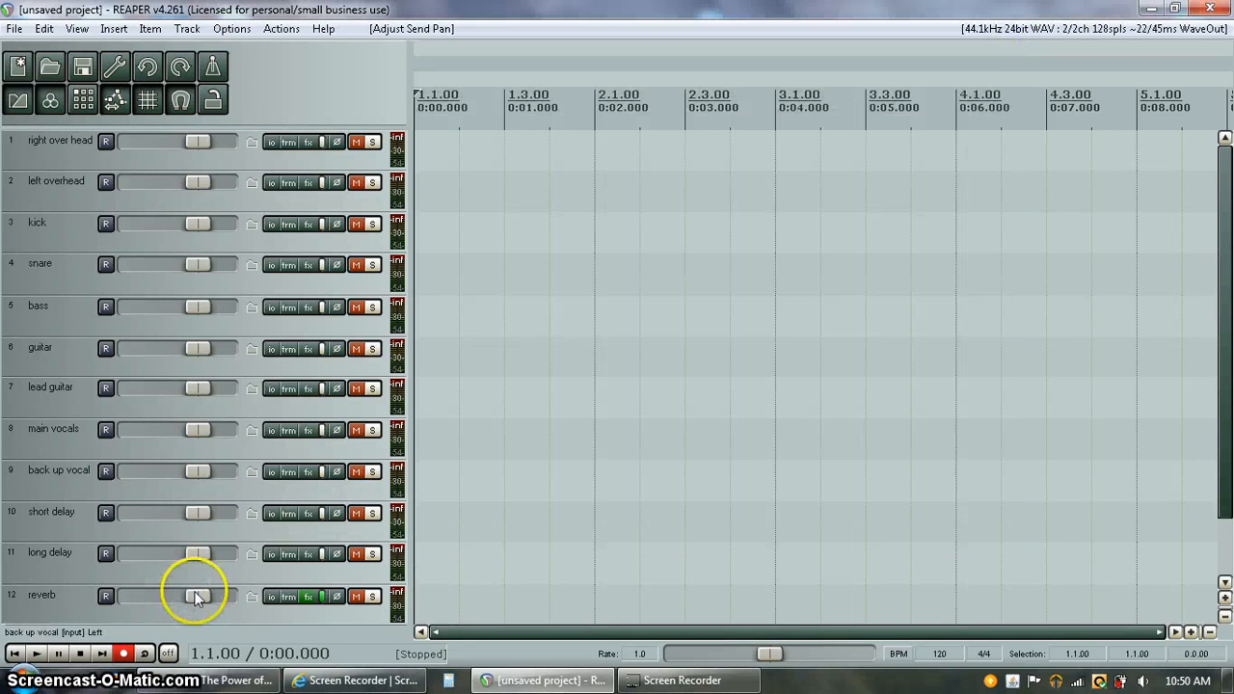
Solo the reverb track and pull its volume down to about -14.7 dB
drag(193, 595, 176, 595)
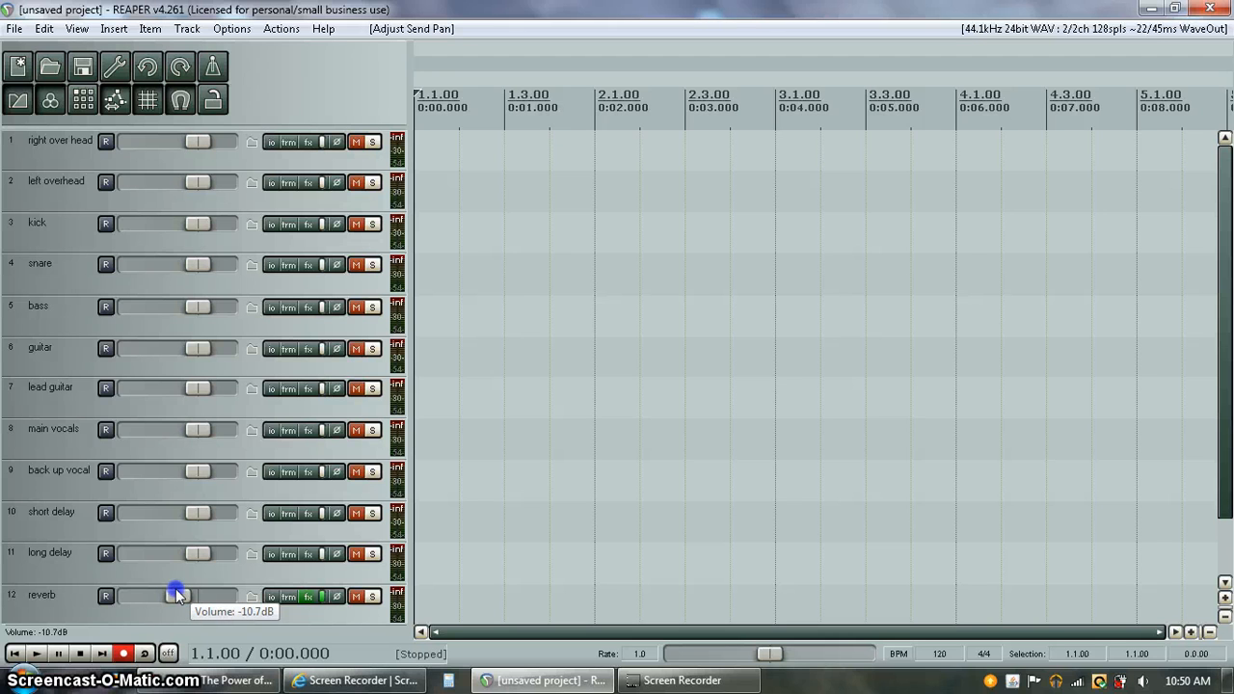
click(372, 595)
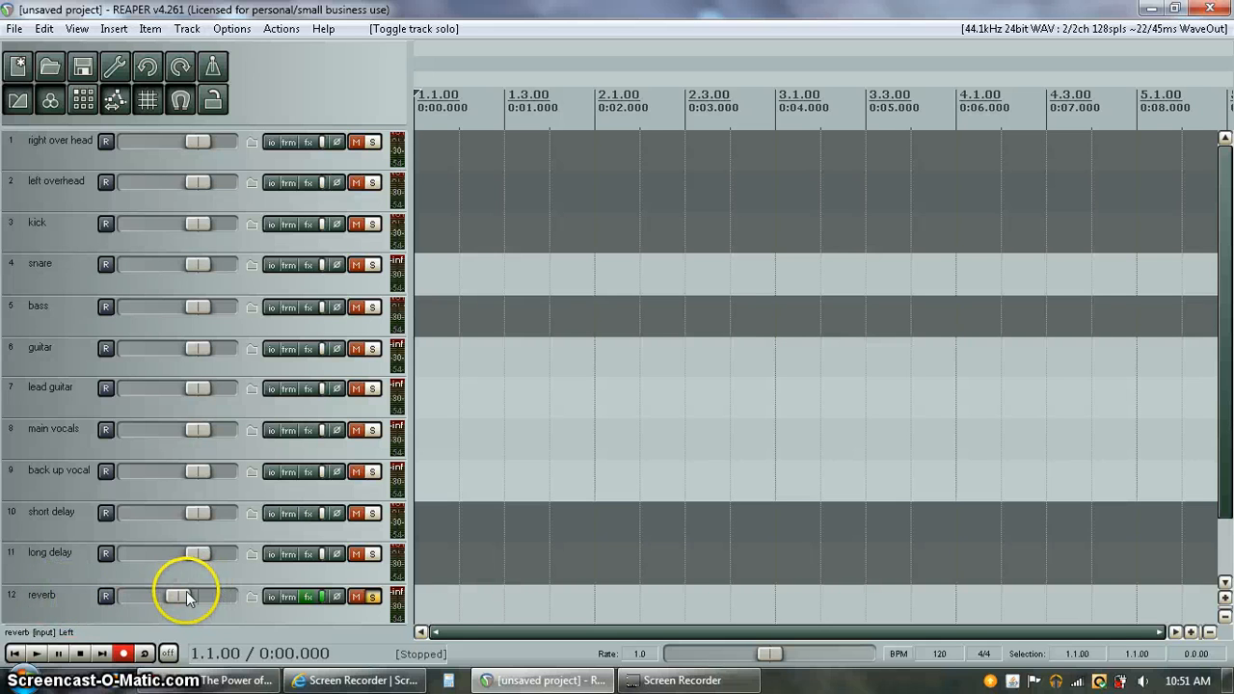
drag(181, 595, 141, 595)
double_click(141, 595)
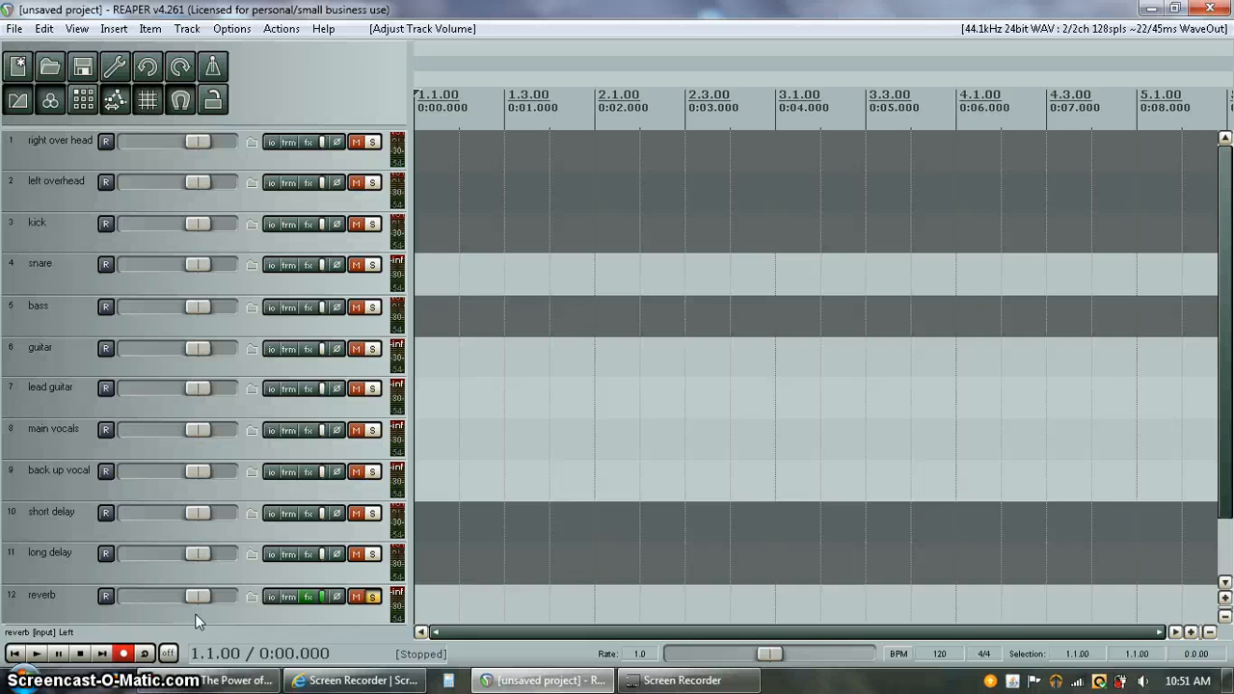
drag(197, 599, 170, 596)
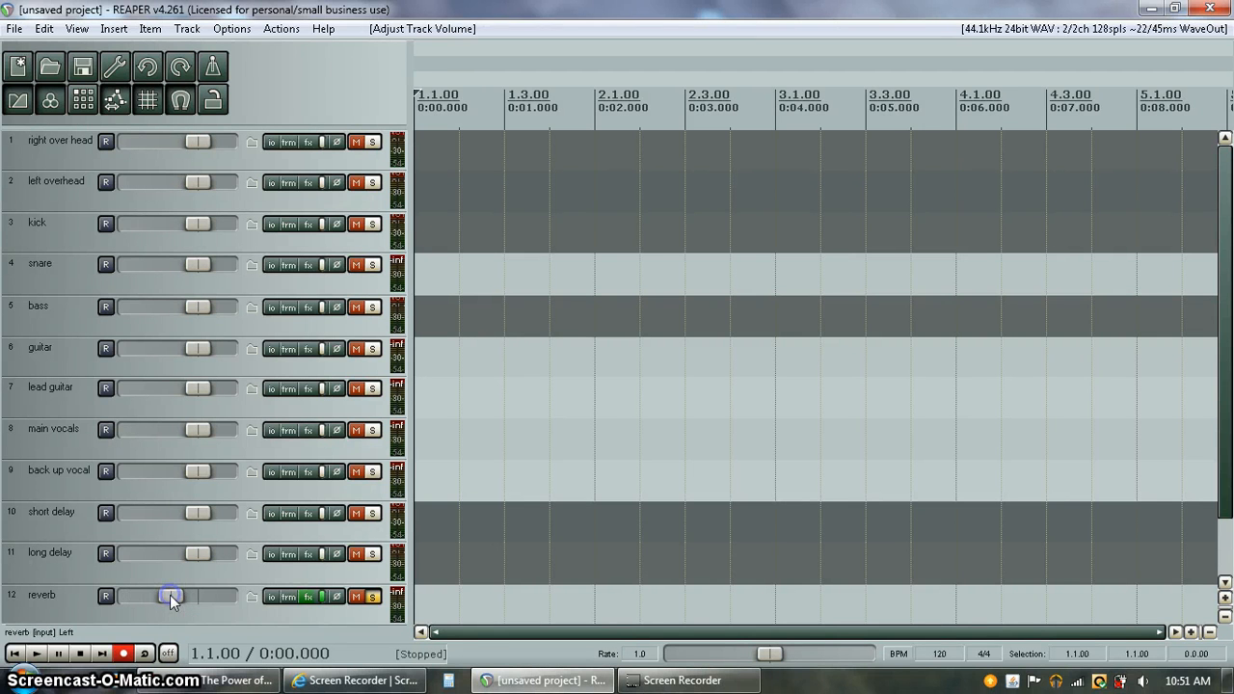
Raise the lead guitar receive into the reverb to -29.5 dB and unsolo the reverb track
click(272, 596)
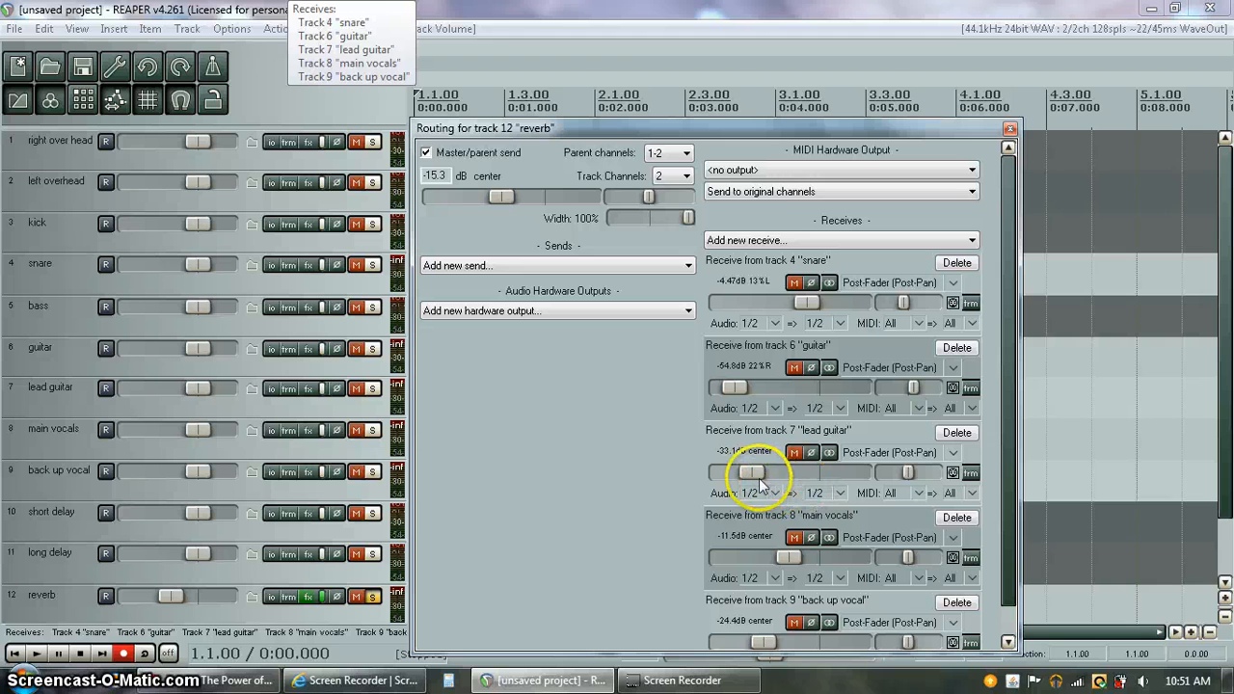
drag(750, 472, 763, 477)
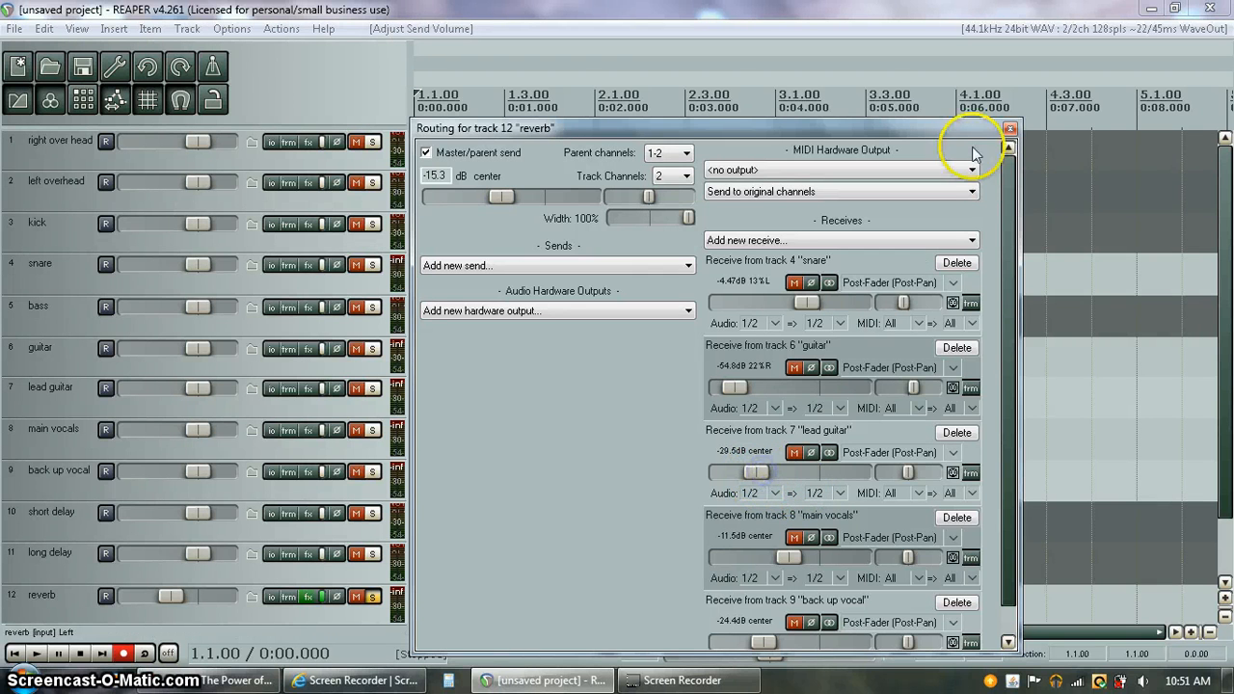
click(1009, 128)
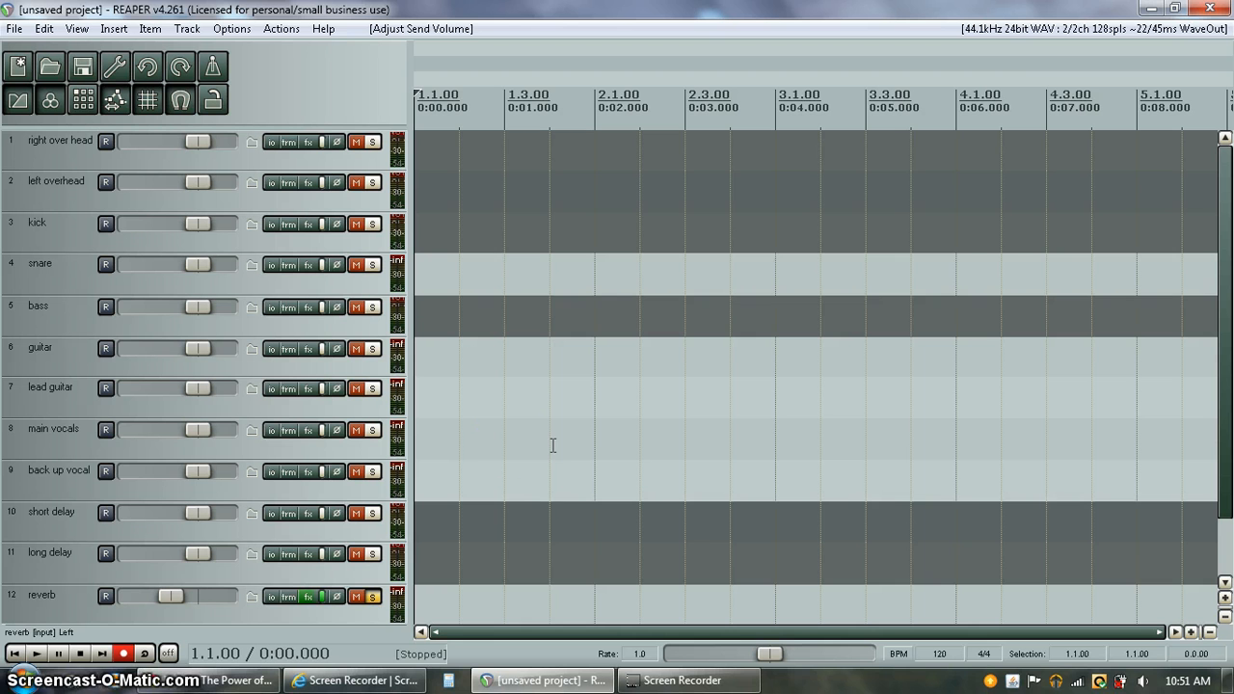
click(372, 596)
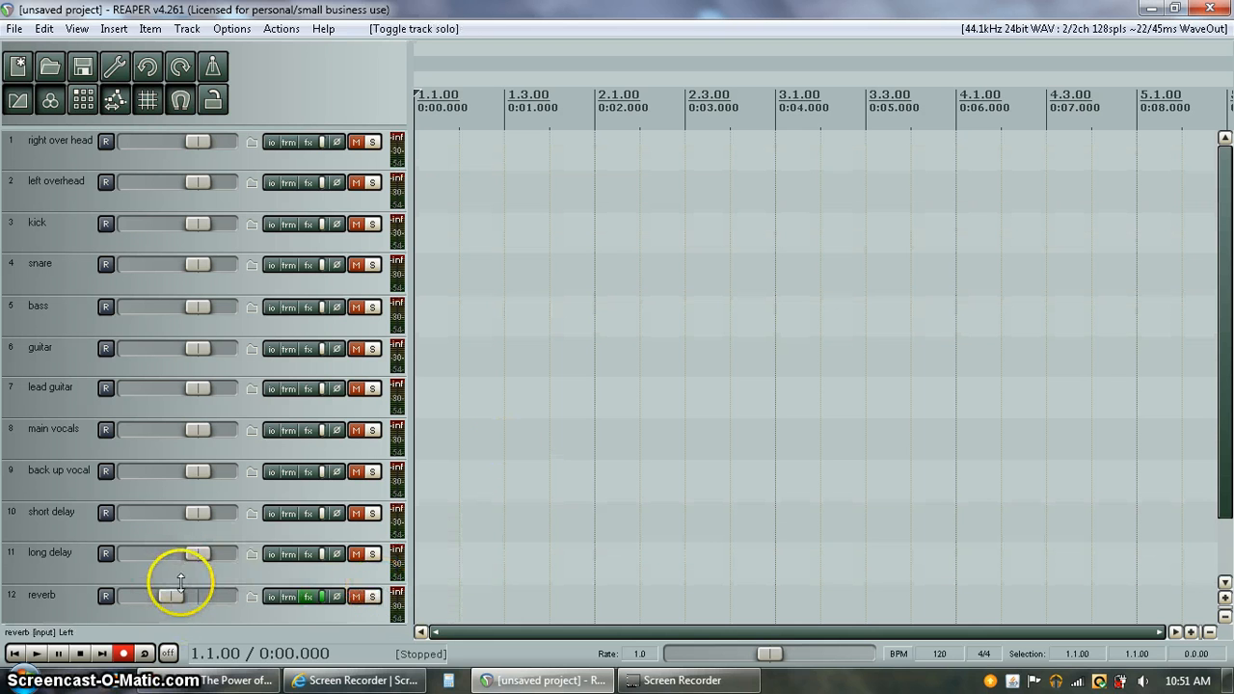
Lower the reverb track volume to about -23.9 dB and leave it unmuted after a mute check
drag(171, 595, 74, 569)
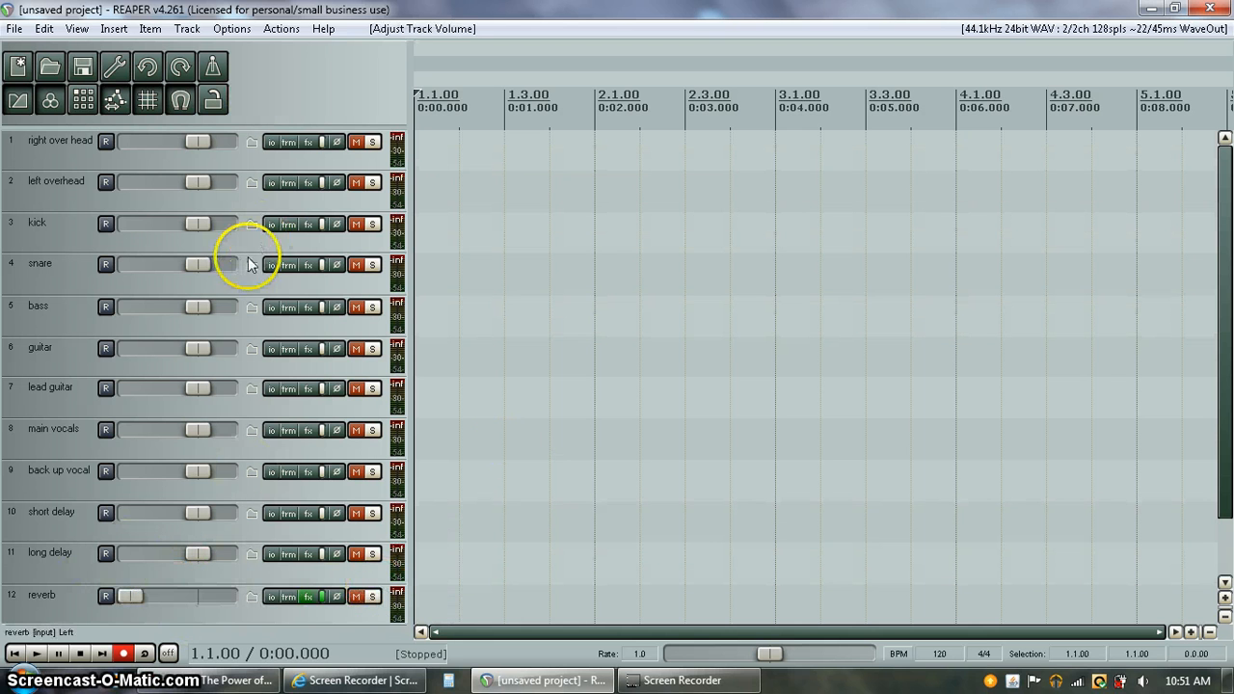
drag(130, 595, 163, 595)
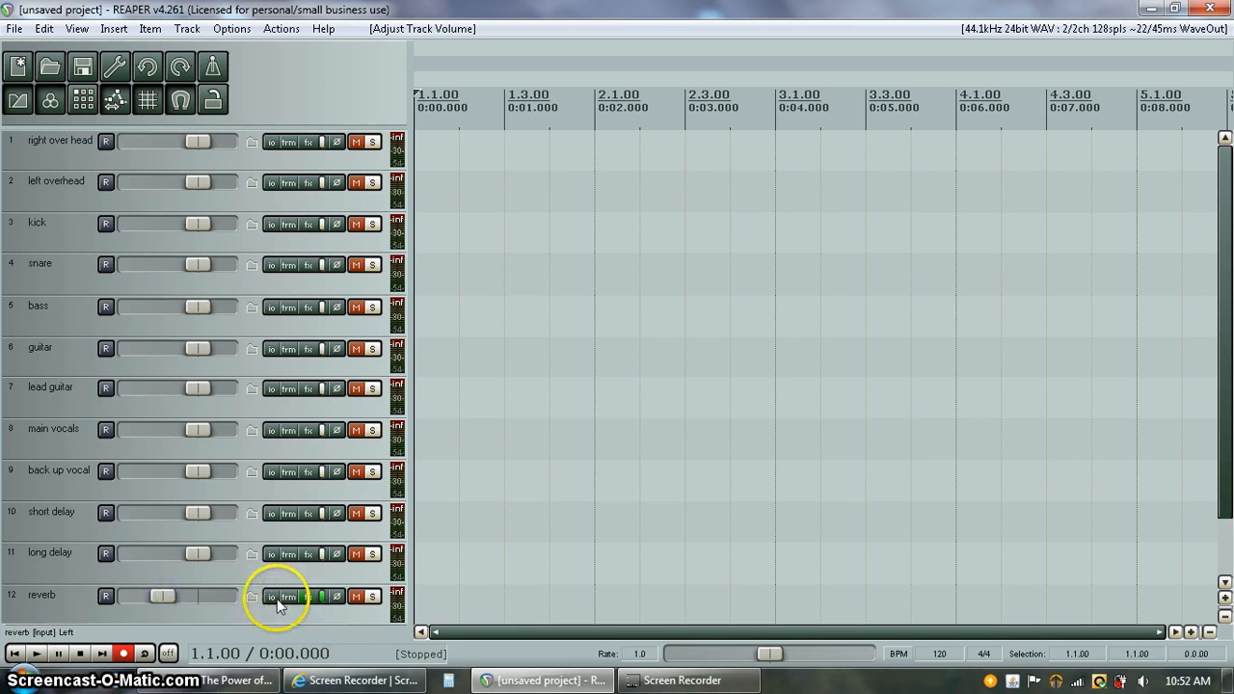
click(357, 598)
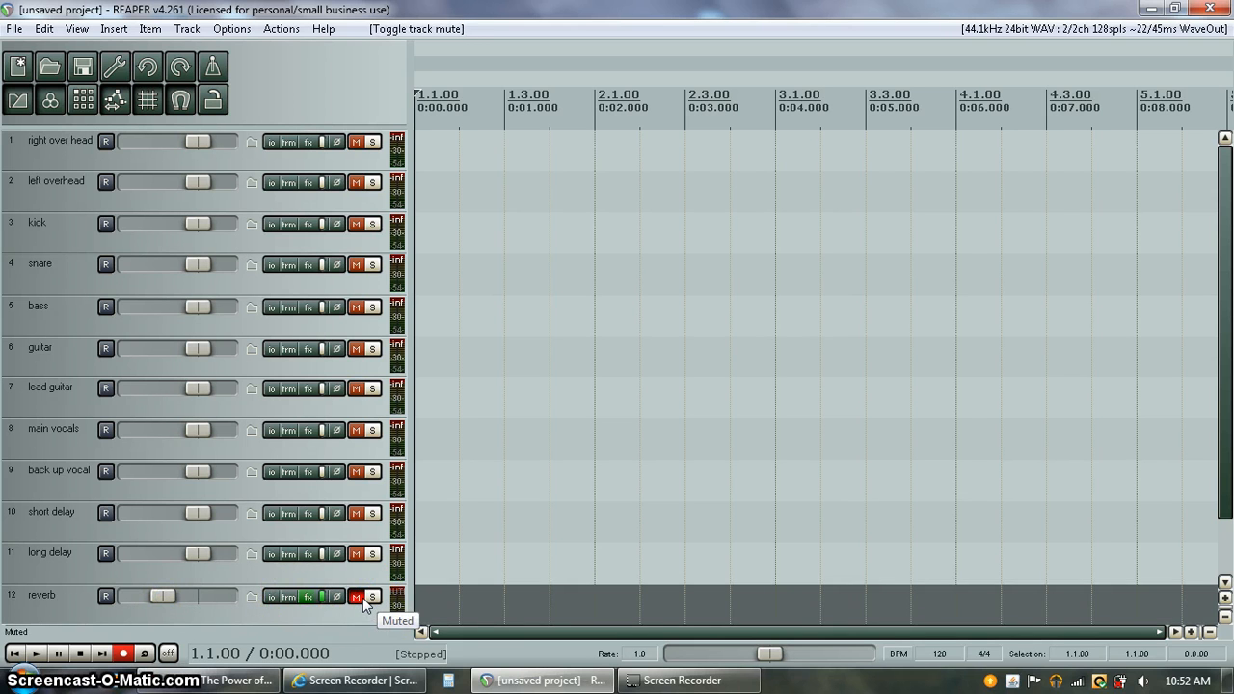
click(362, 598)
click(362, 599)
click(363, 599)
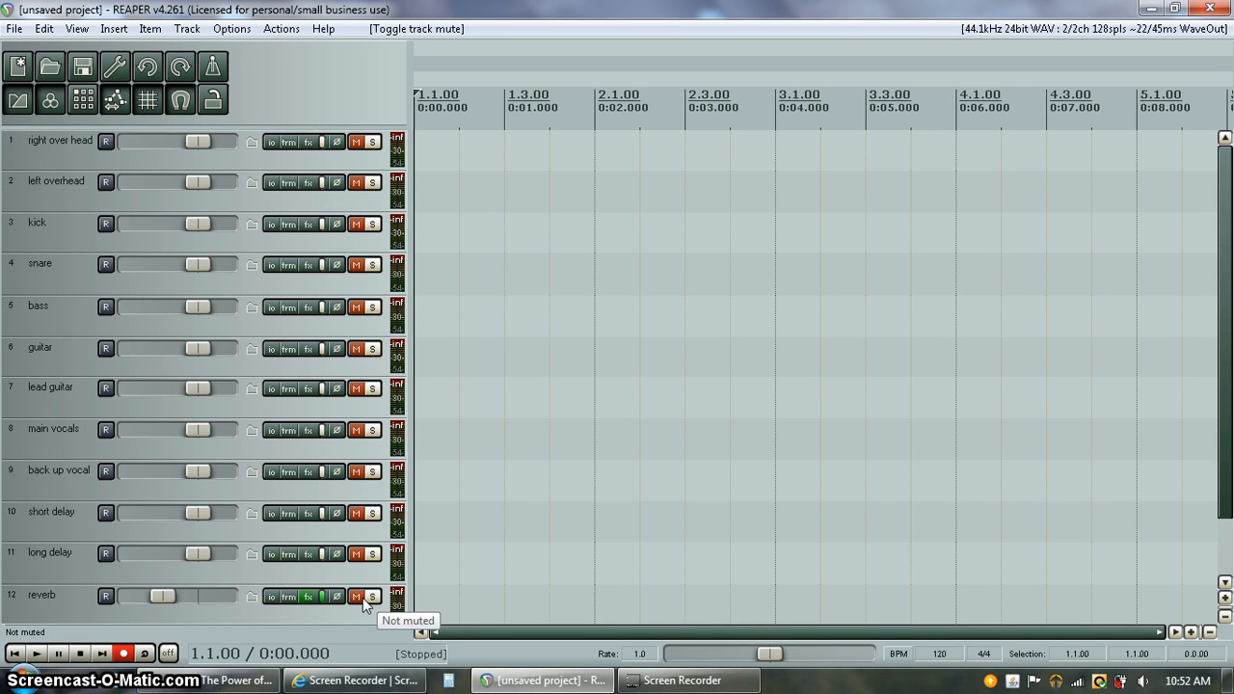
Add ReaDelay (Cockos) to the short delay track's effects chain
click(309, 513)
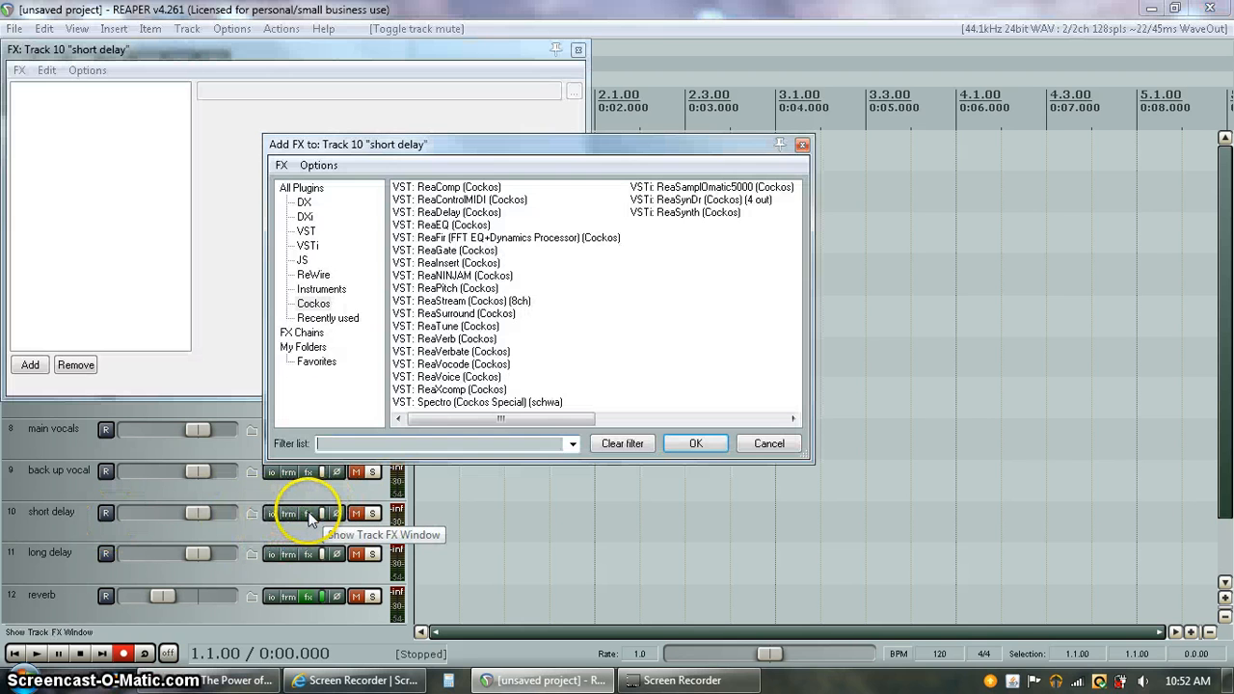
double_click(459, 212)
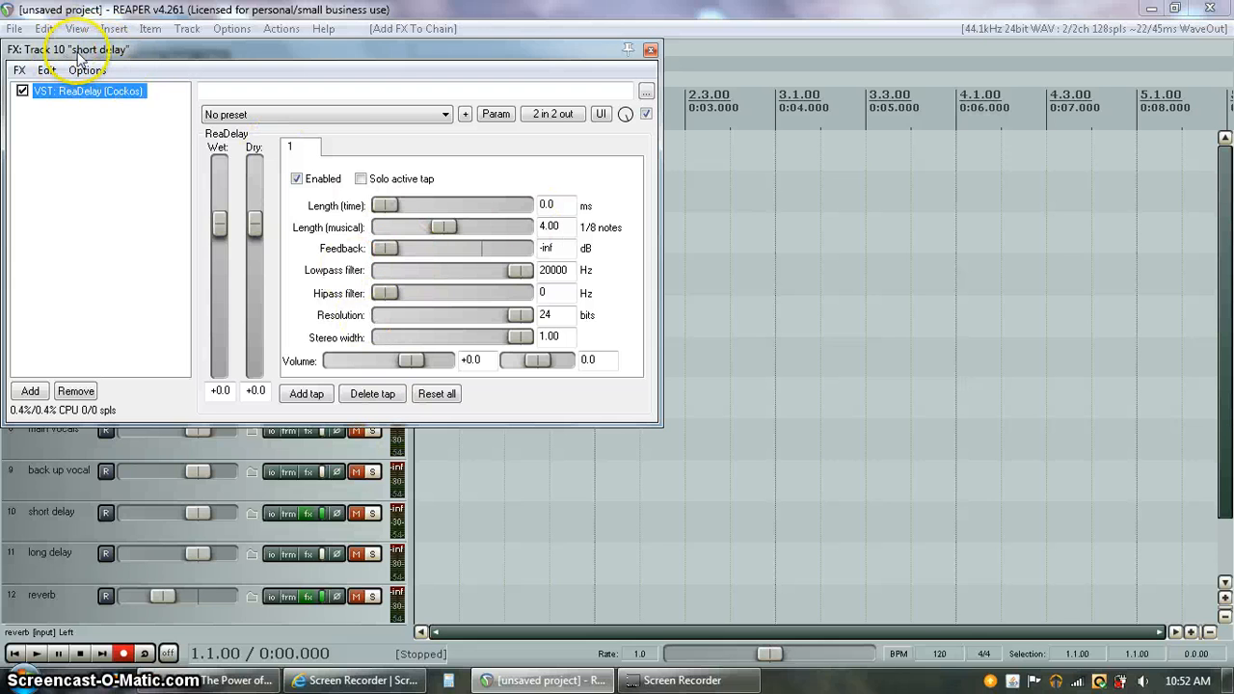
click(650, 50)
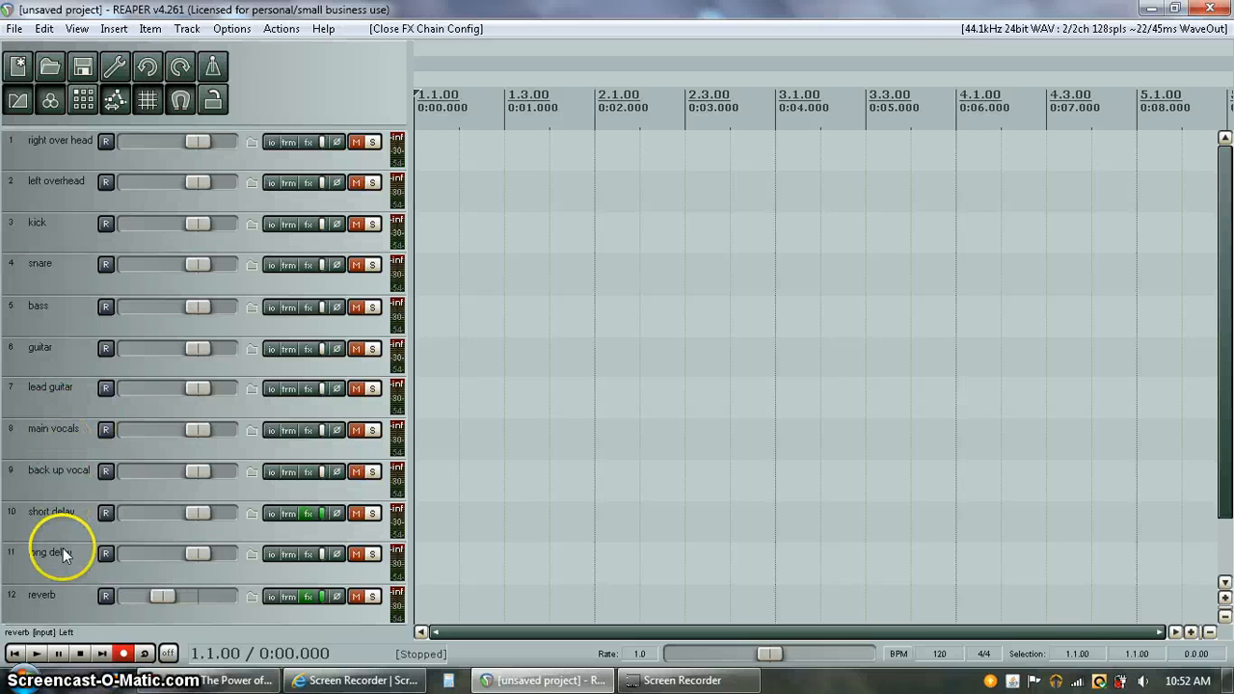
Pull the short delay and long delay volumes far down, long delay to about -43 dB
click(274, 512)
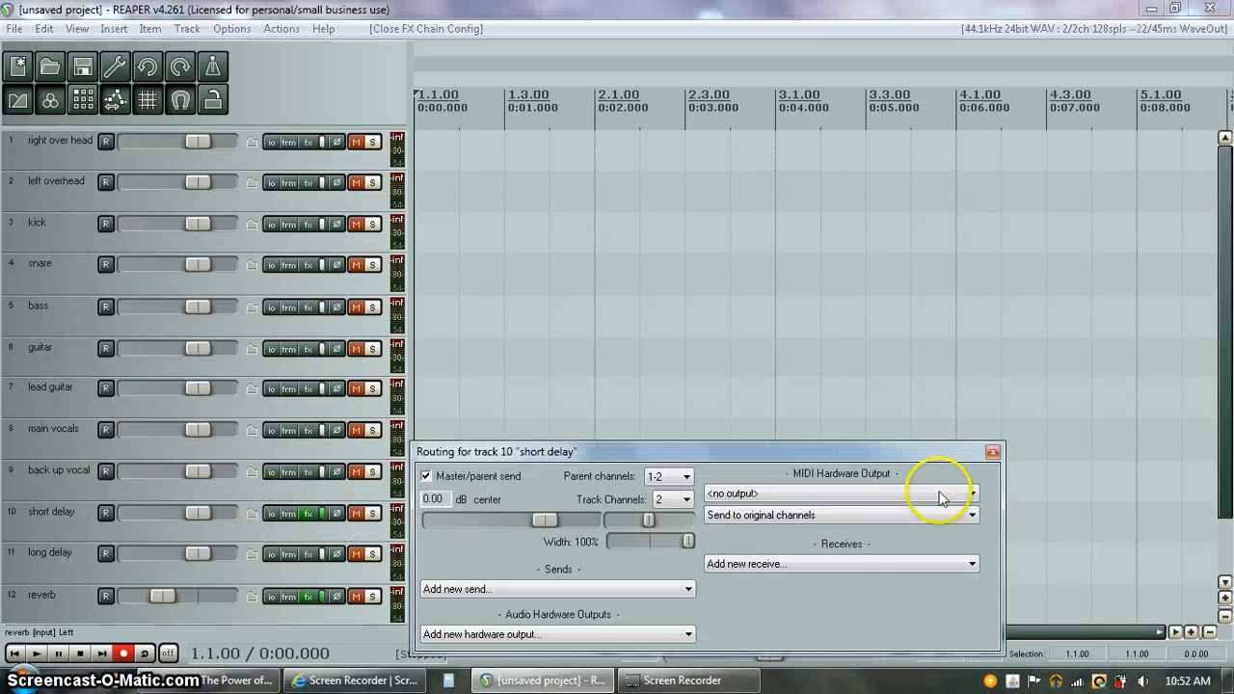
click(991, 452)
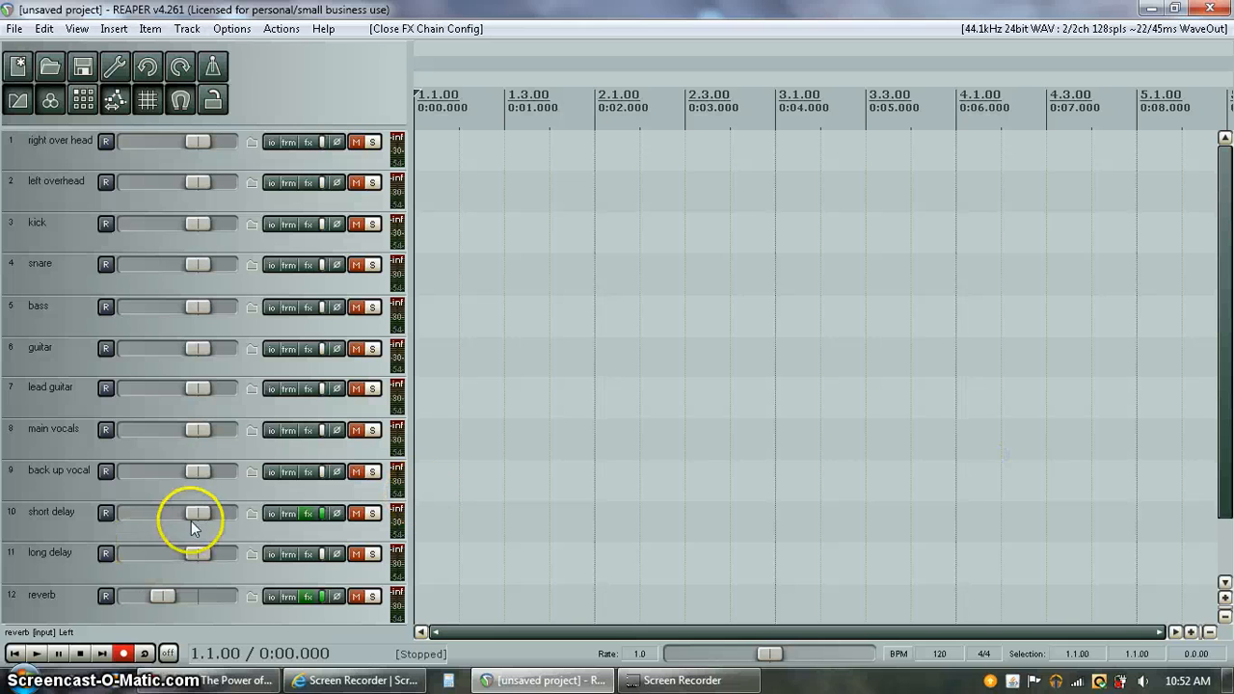
click(698, 397)
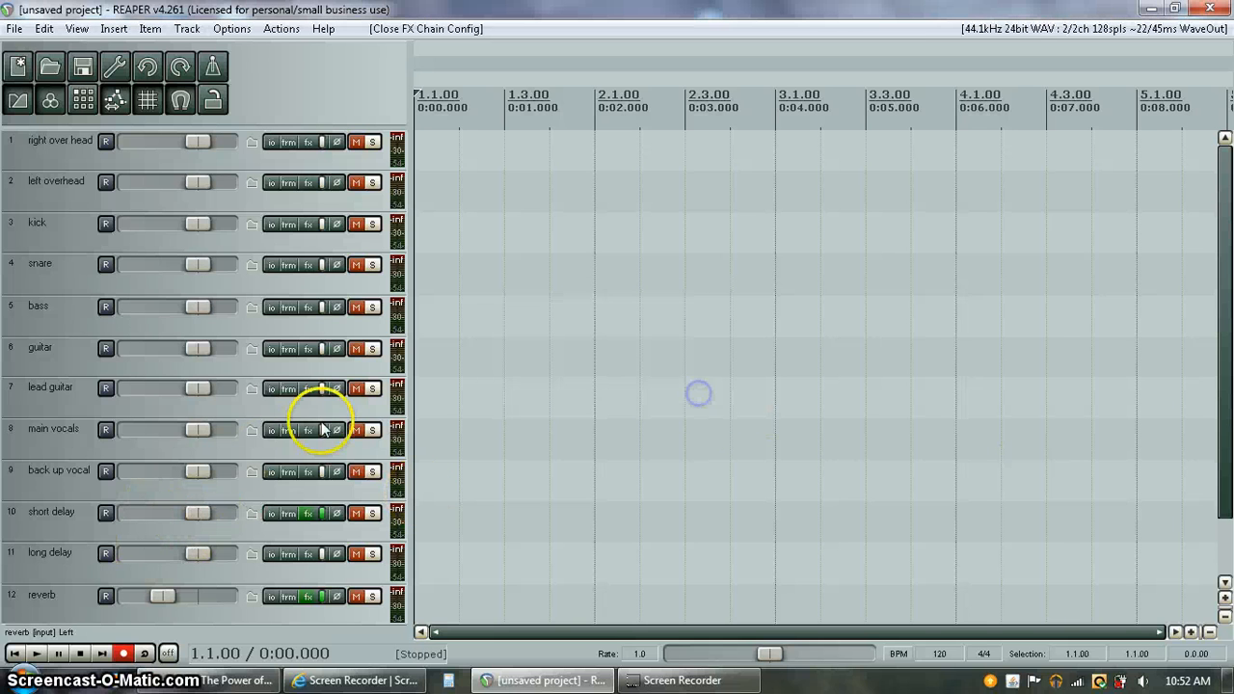
drag(198, 513, 110, 512)
drag(191, 555, 142, 513)
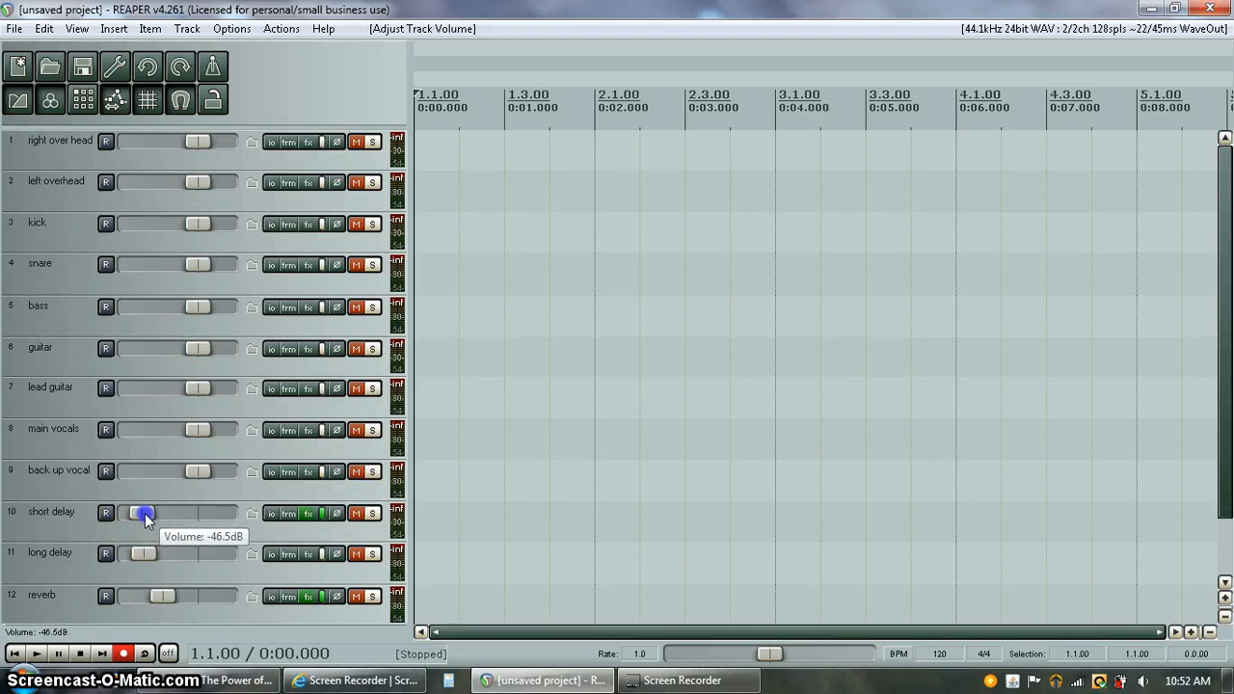
click(69, 488)
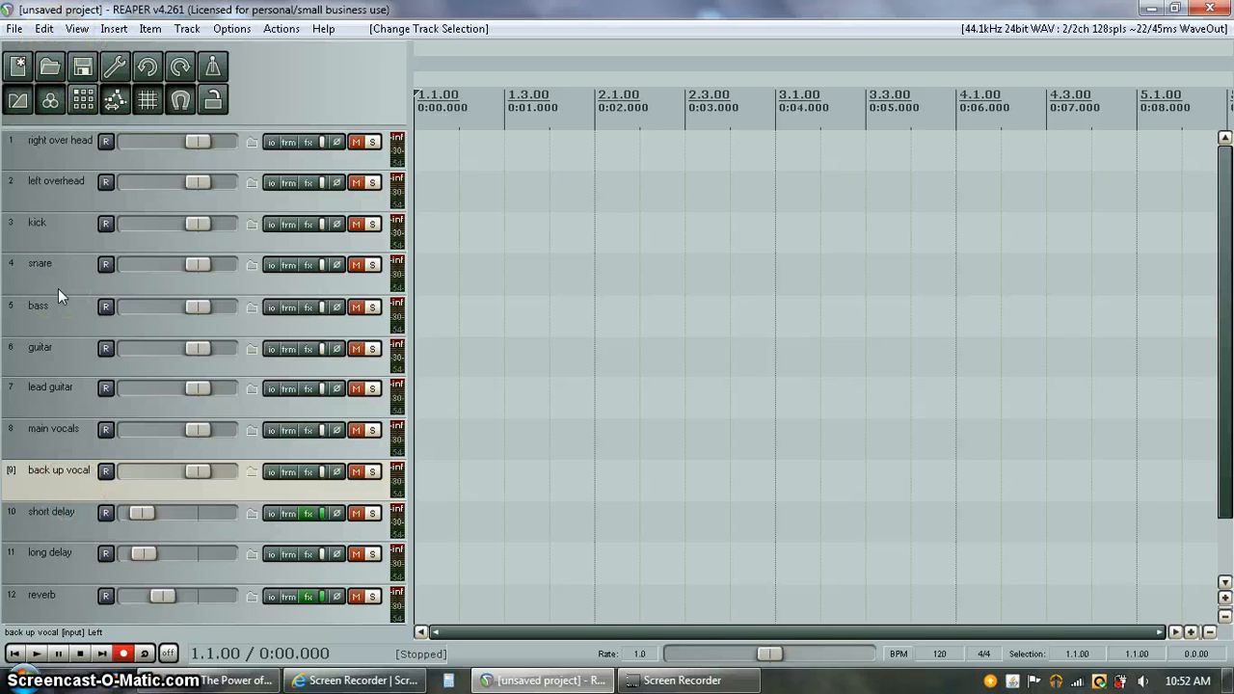
Insert a folder track named 'effects' containing short delay, long delay and reverb
key(ctrl+t)
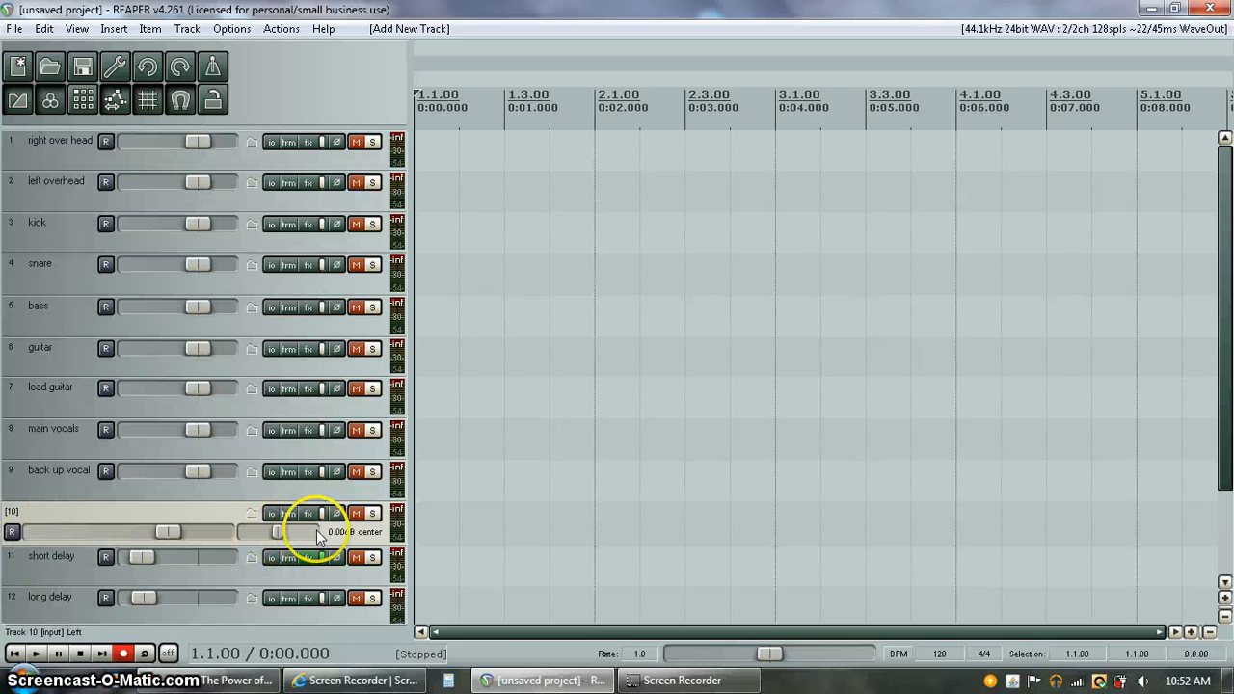
click(251, 515)
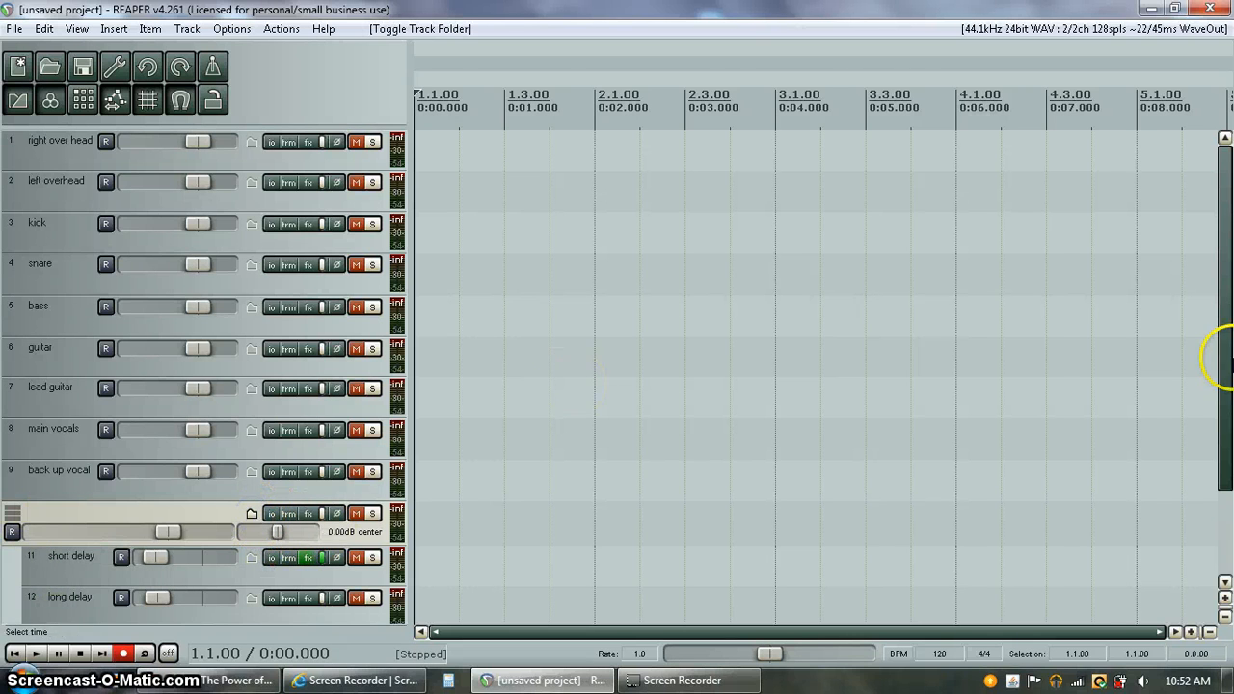
drag(1215, 357, 1218, 451)
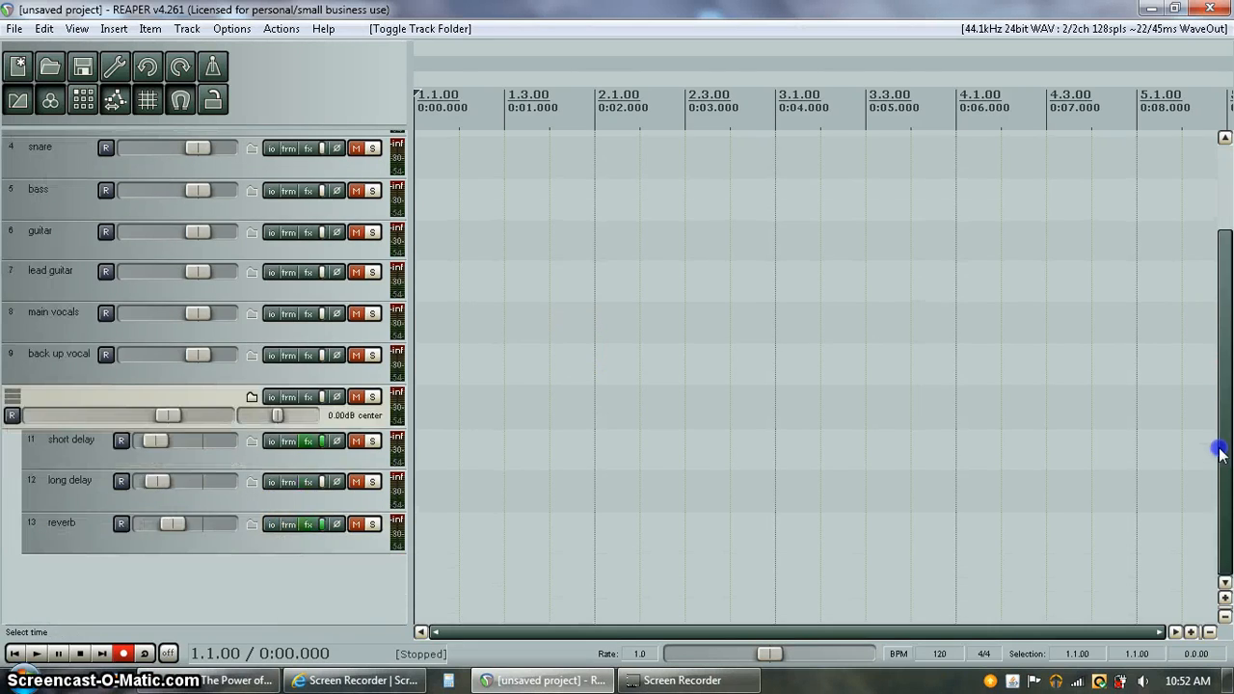
click(112, 397)
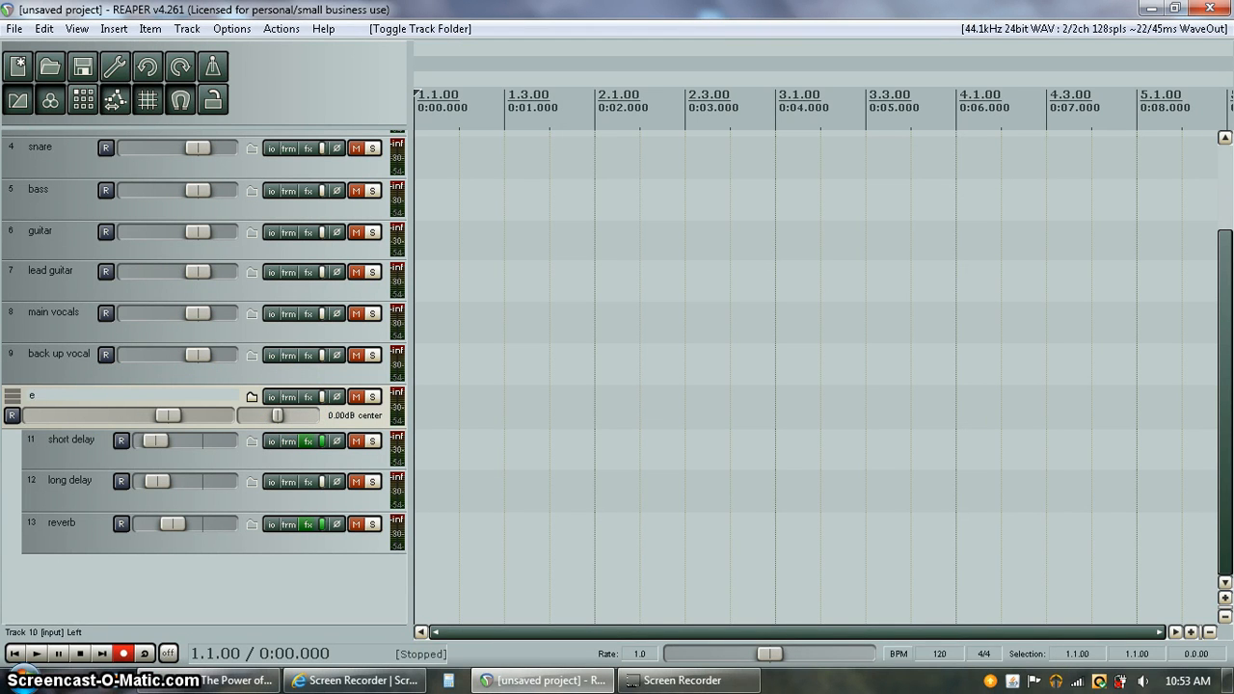
text(effects)
Lower the effects folder volume to -15.4 dB
click(242, 373)
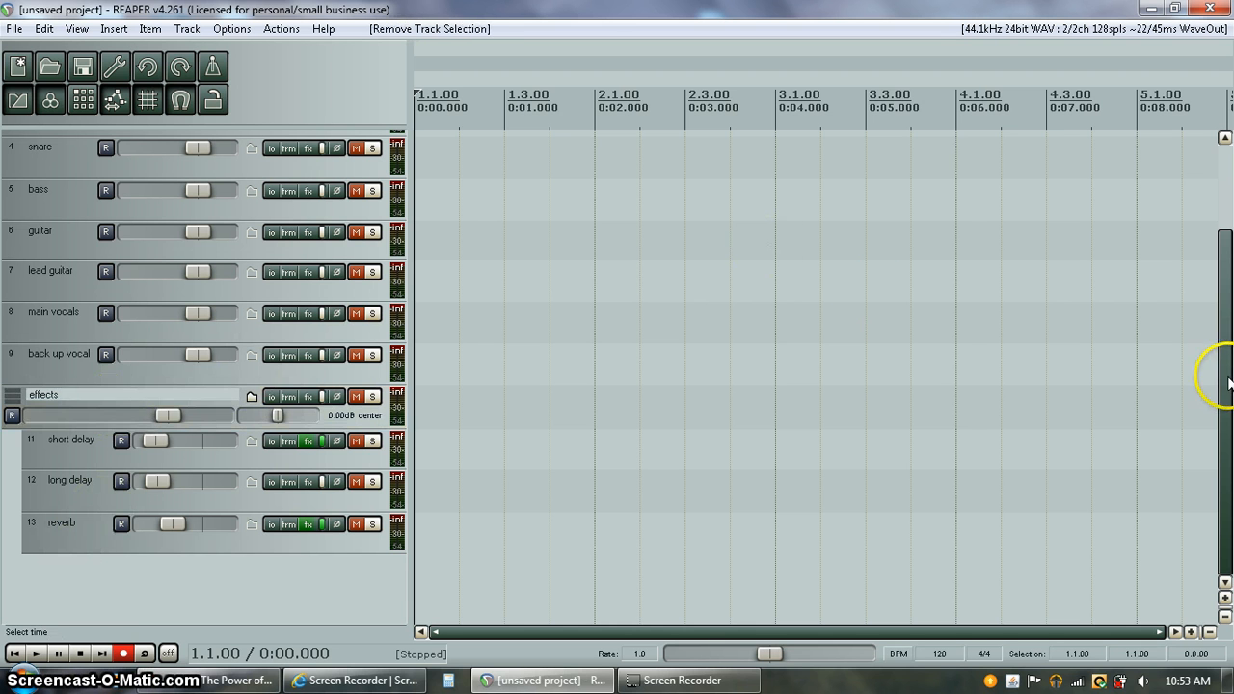
drag(1228, 383, 1215, 338)
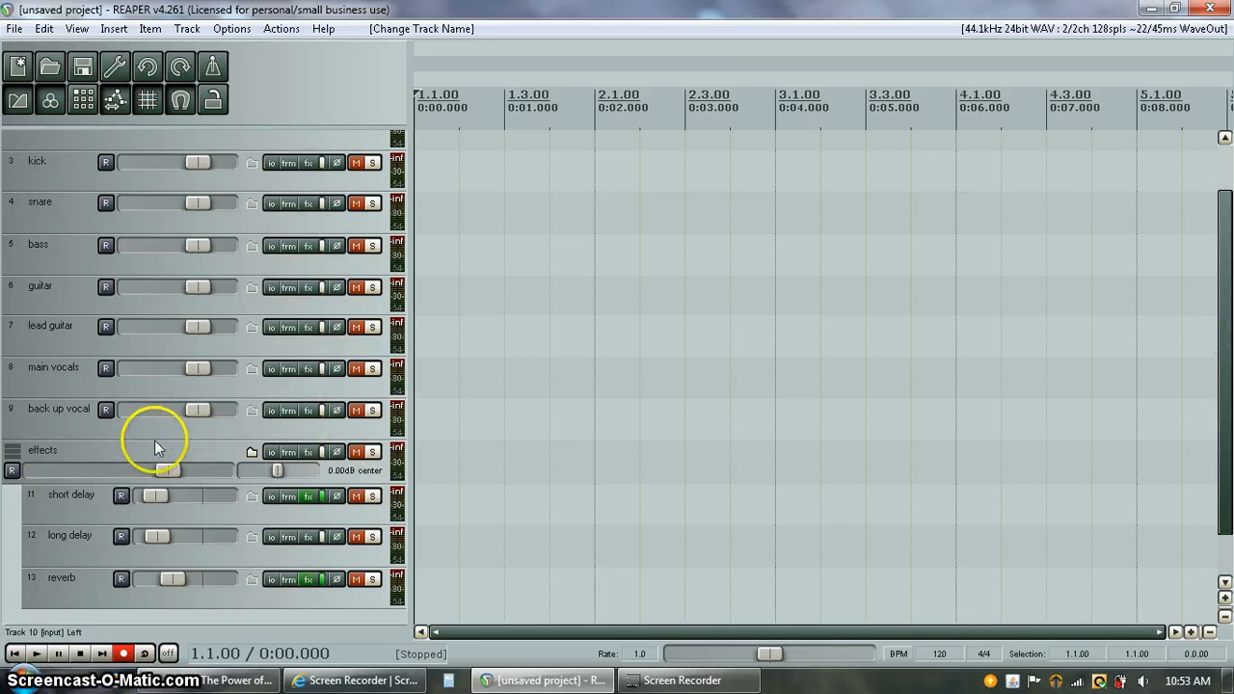
drag(175, 467, 123, 469)
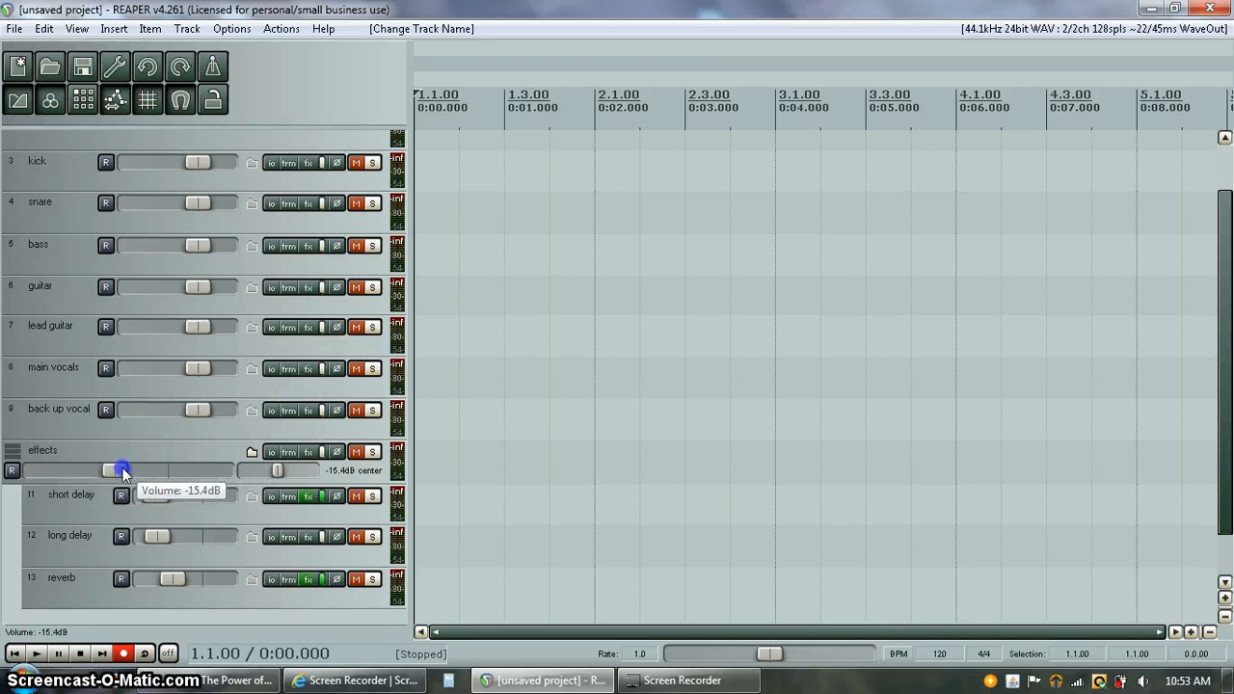
Briefly solo the effects folder, lowering the short delay volume nearly fully, then unsolo it
click(272, 579)
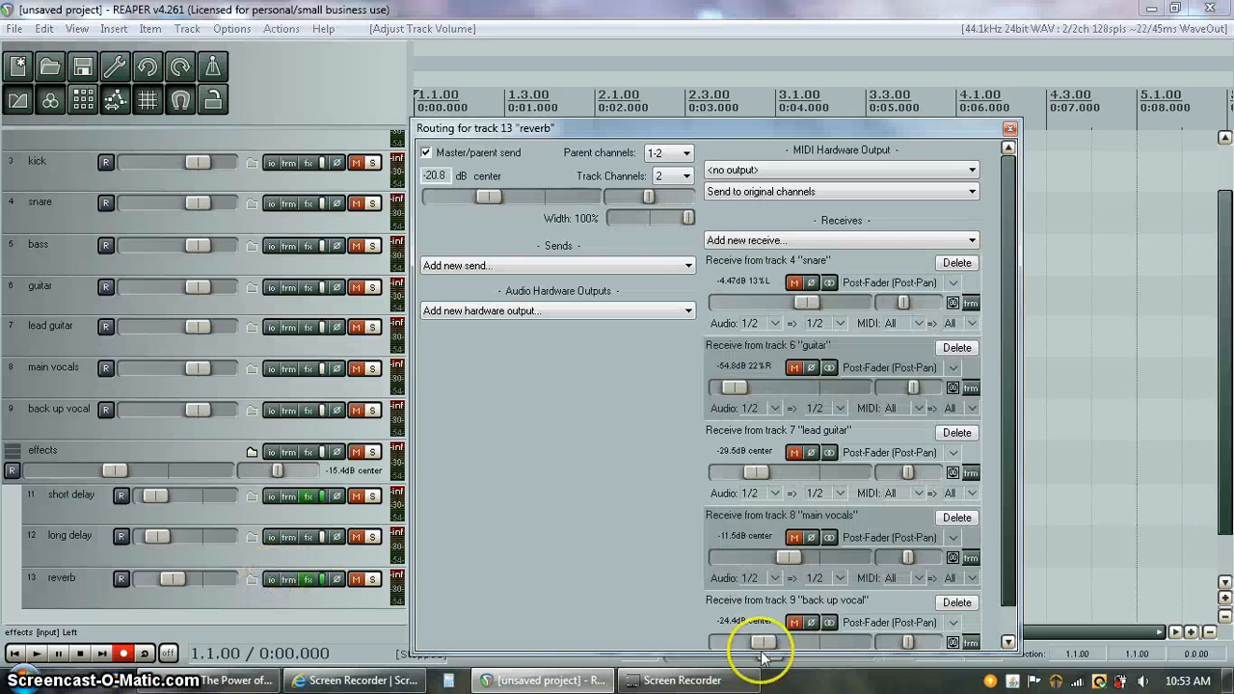
click(1009, 128)
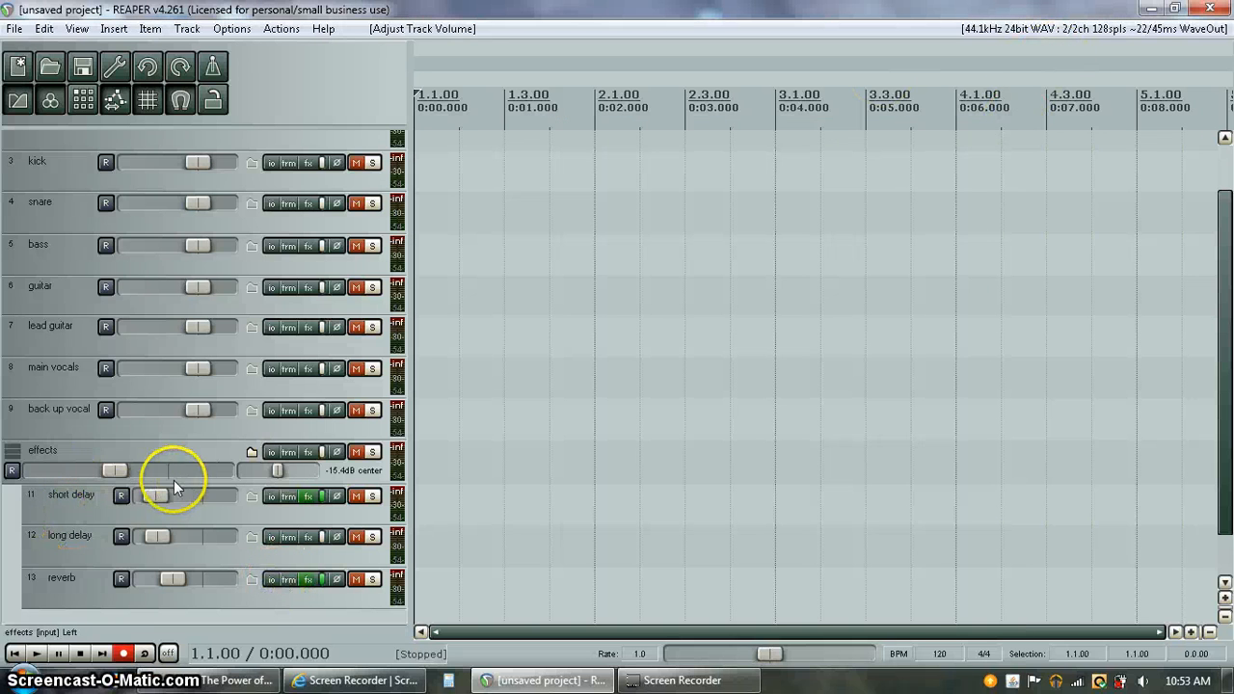
click(372, 453)
mouse_move(155, 498)
mouse_down()
mouse_move(164, 539)
mouse_move(154, 498)
mouse_up()
click(372, 453)
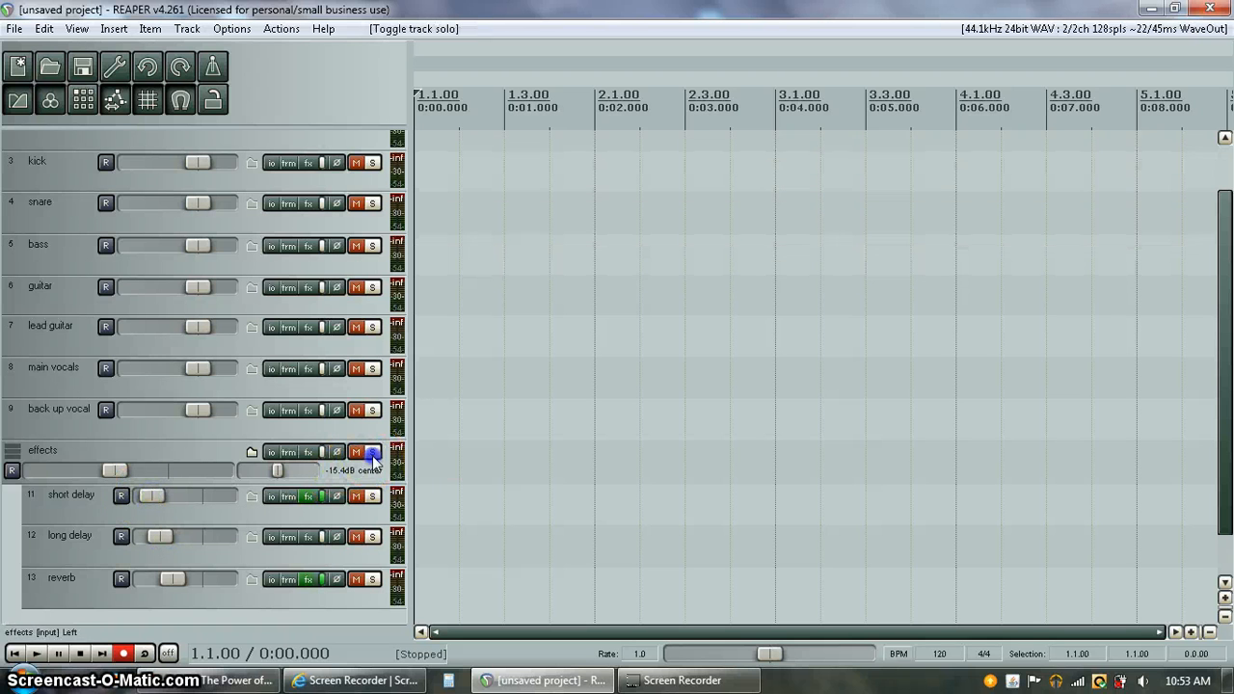
Set the effects folder volume to -29.2 dB and insert a new empty track inside it
drag(117, 472, 10, 454)
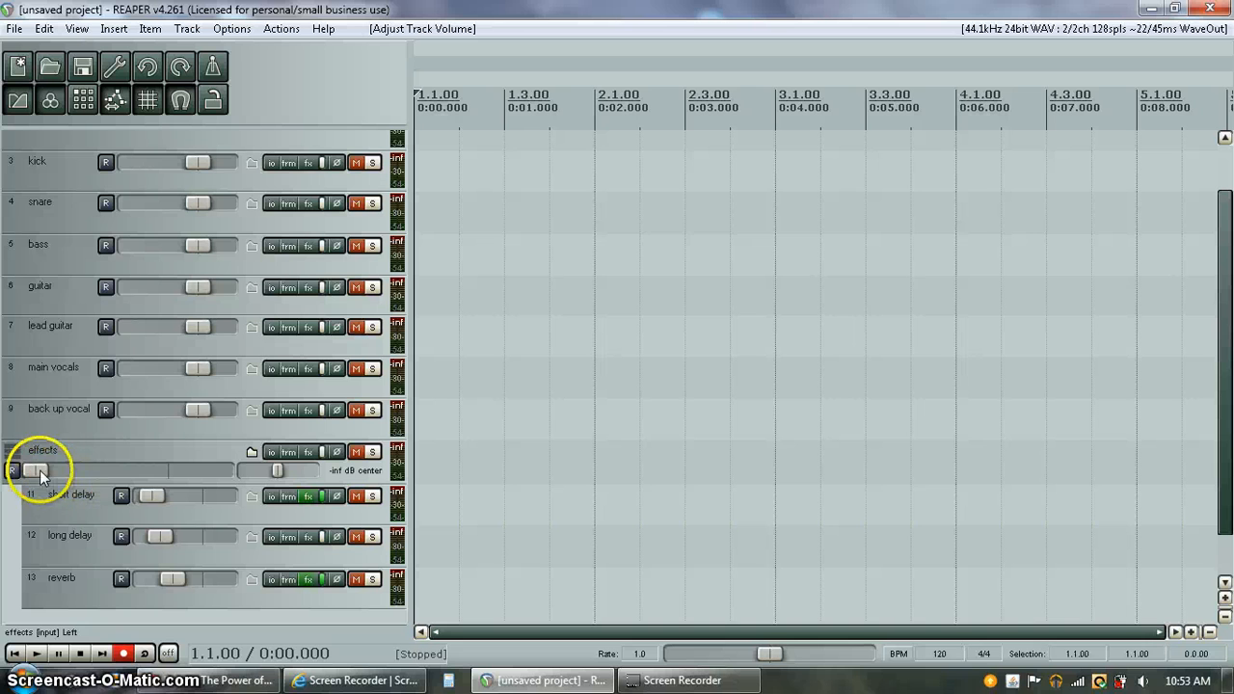
drag(39, 470, 87, 467)
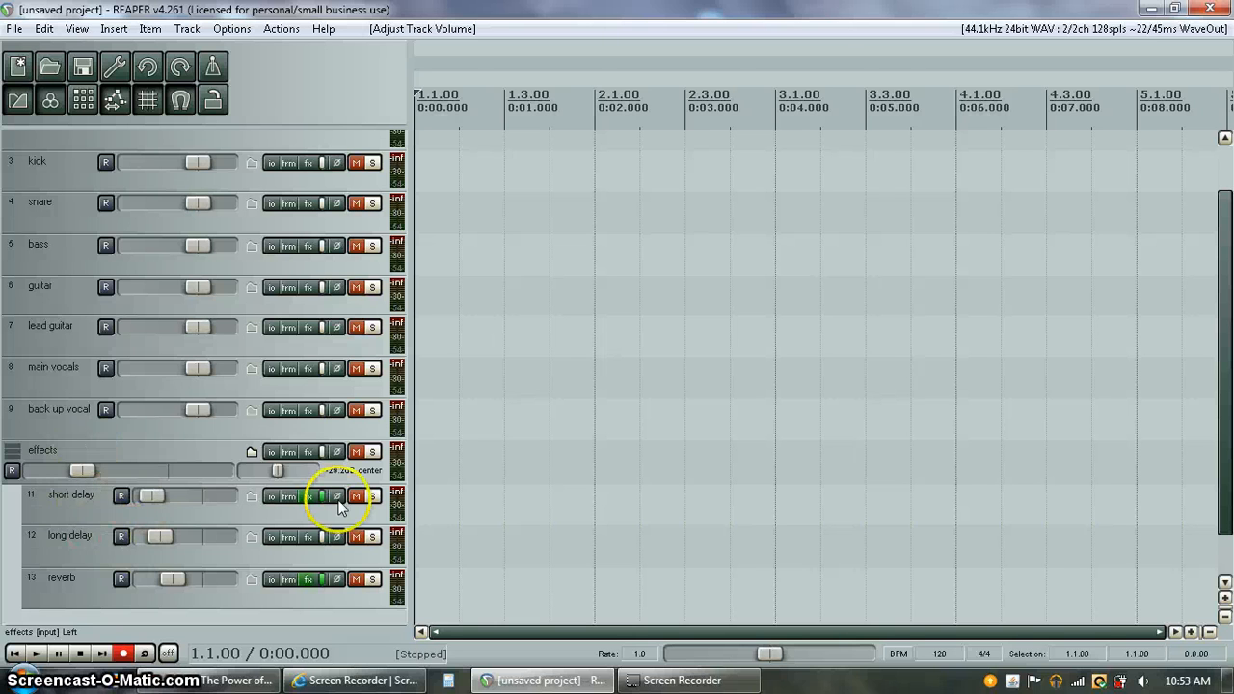
drag(1221, 342, 1213, 409)
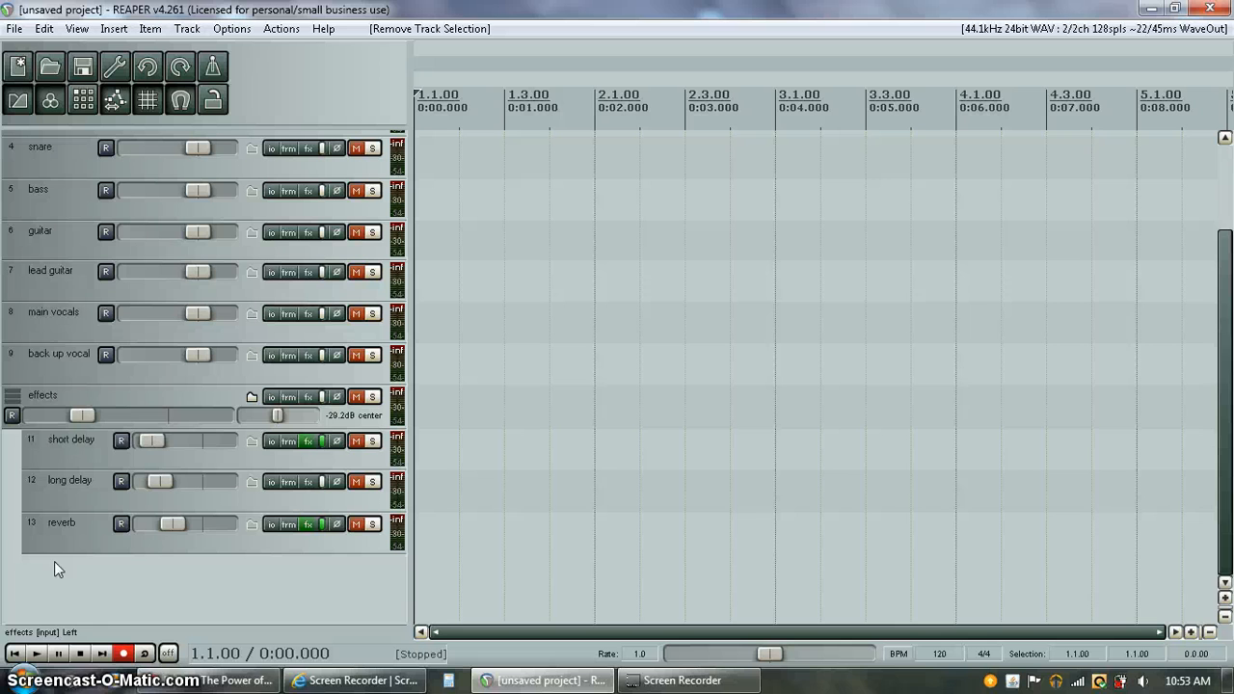
key(ctrl+t)
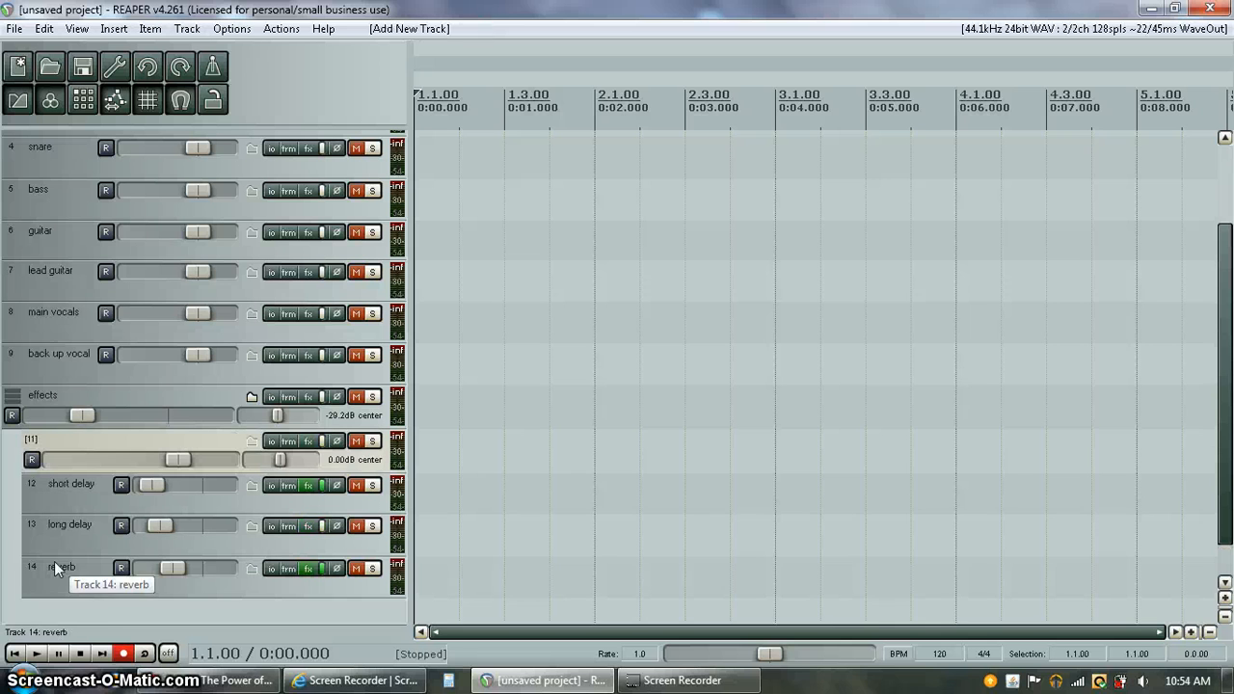
Close track 11's empty effects chain without adding any plugin
click(309, 441)
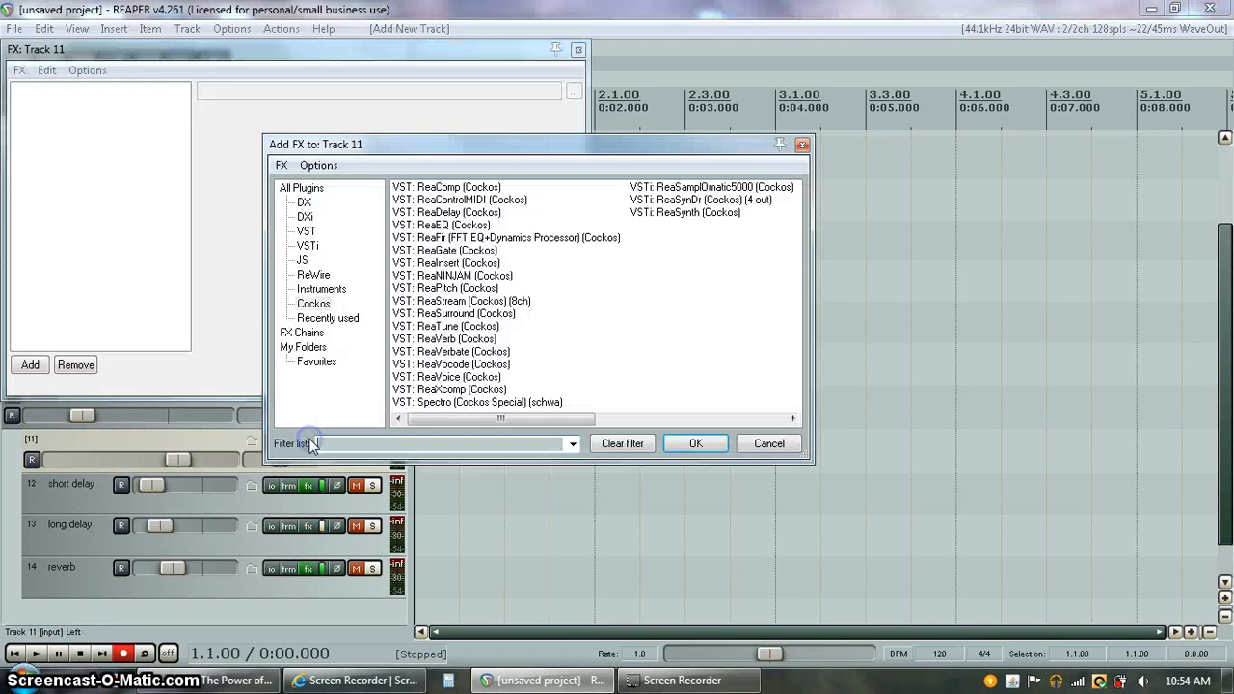
click(802, 144)
click(576, 49)
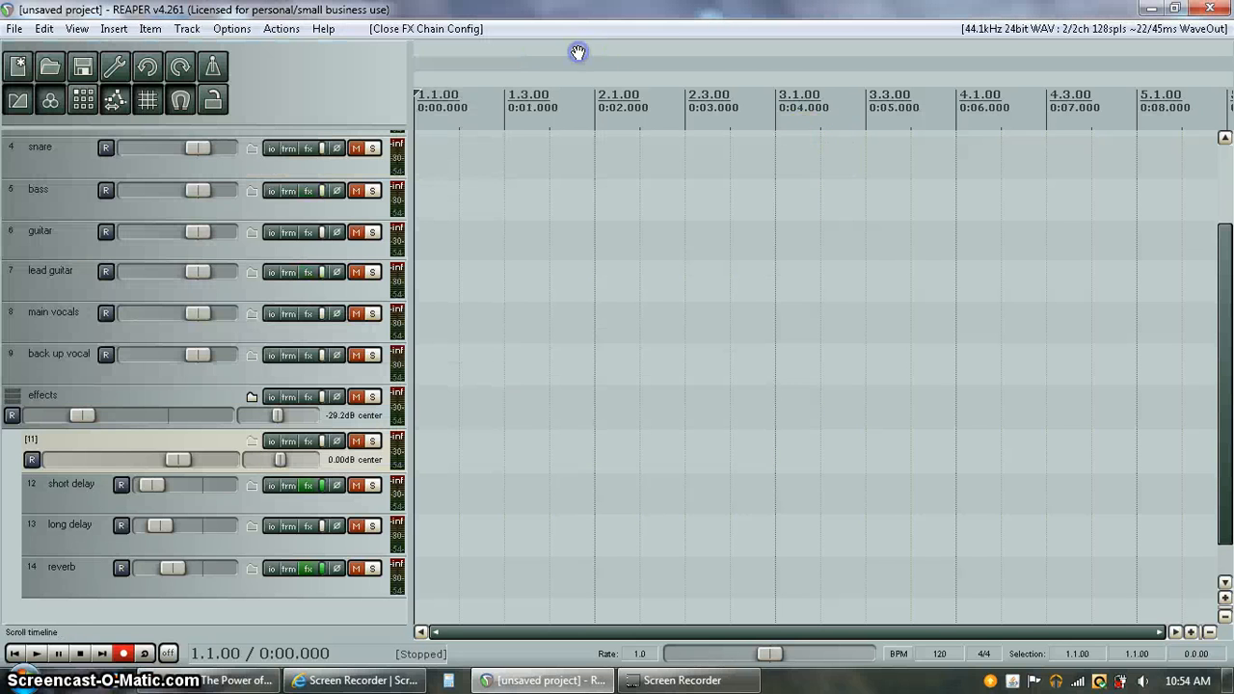
Pull the short delay track's ReaDelay Dry level down to -inf, leaving wet at +0.0
click(309, 485)
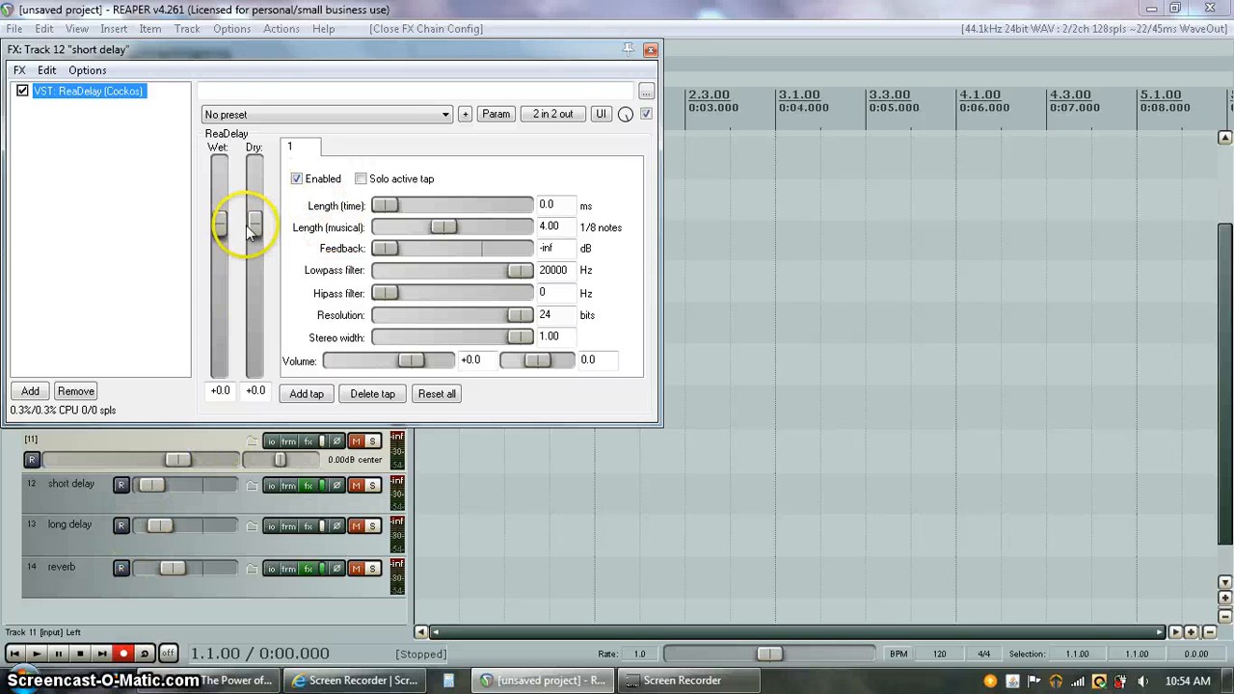
click(253, 313)
drag(252, 309, 265, 462)
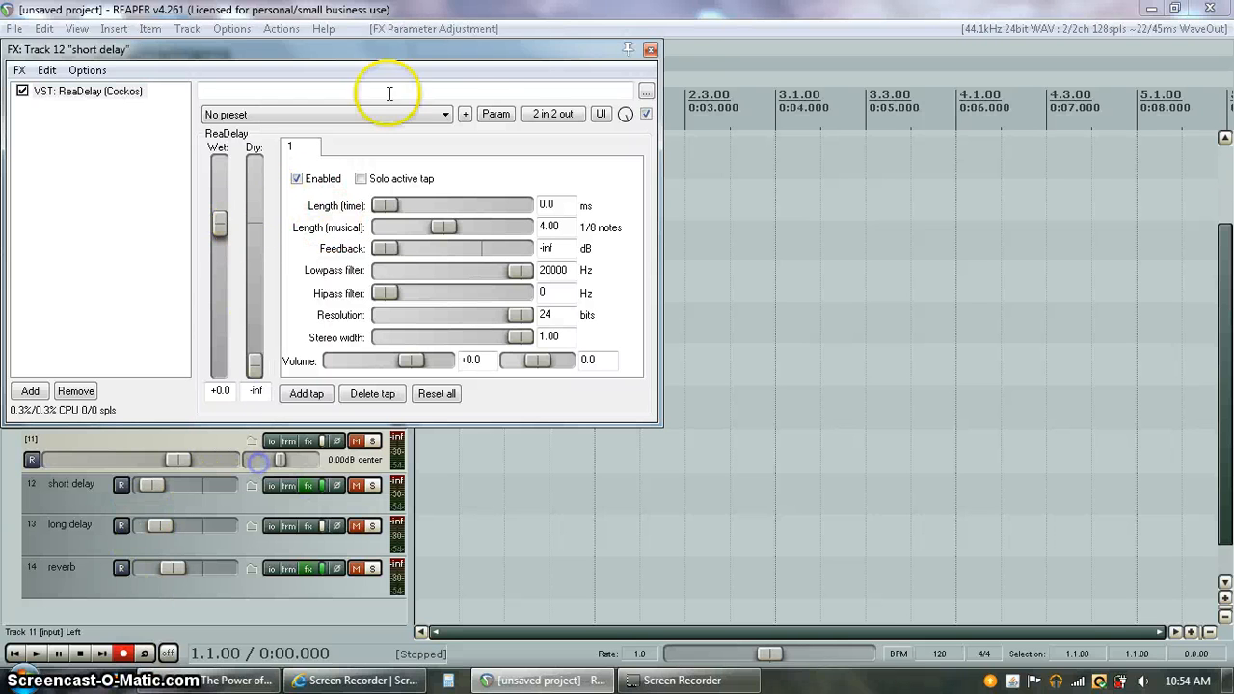
click(648, 55)
click(650, 49)
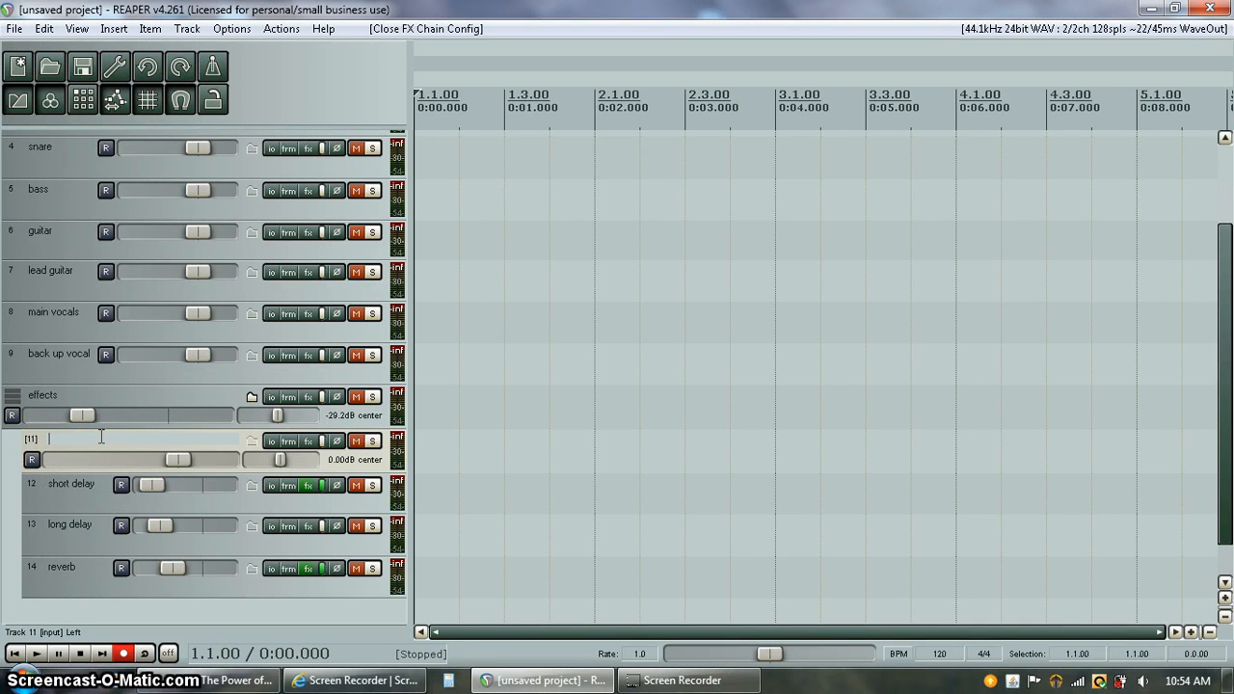
Rename track 11 to 'compression'
text(mpression)
click(242, 606)
double_click(142, 440)
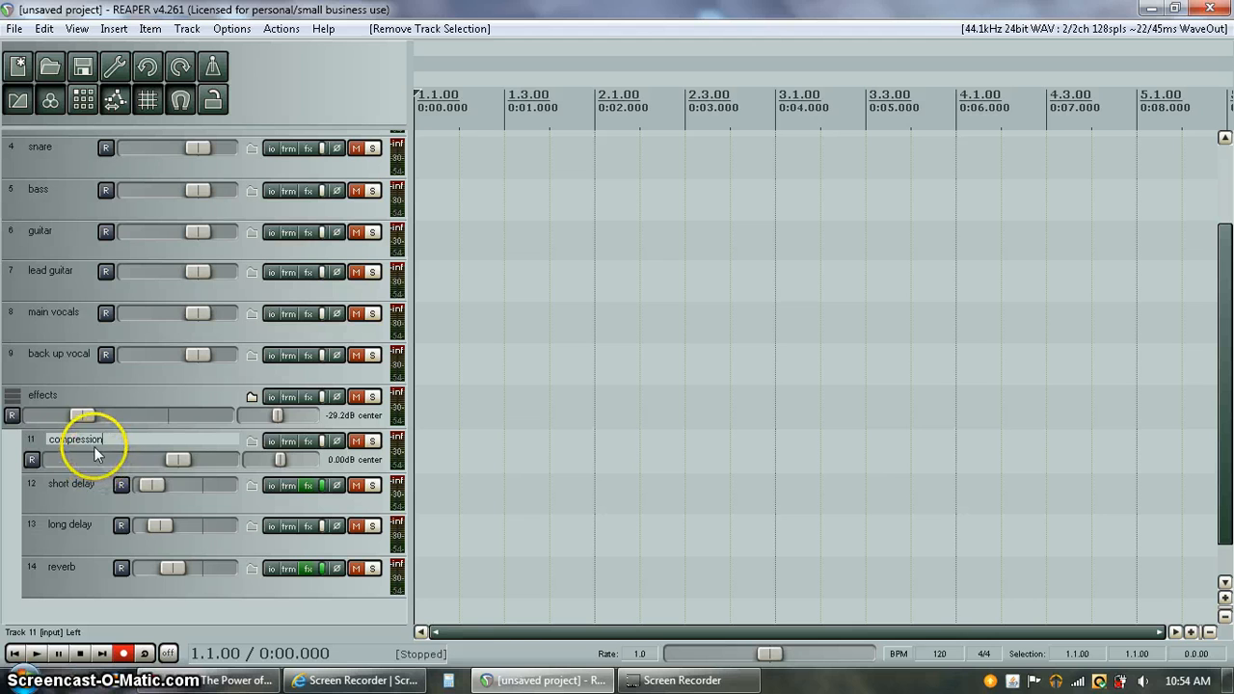
Lower the compression track's volume fader to -49.0 dB
drag(193, 463, 78, 459)
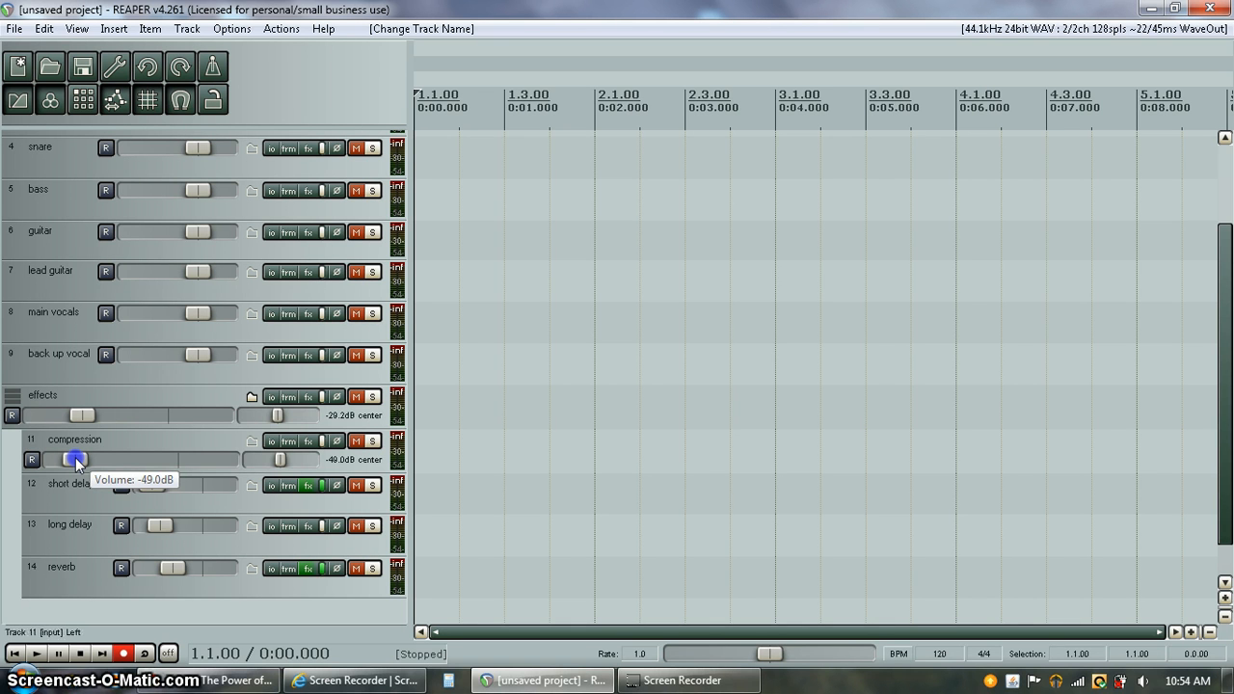
drag(76, 459, 76, 460)
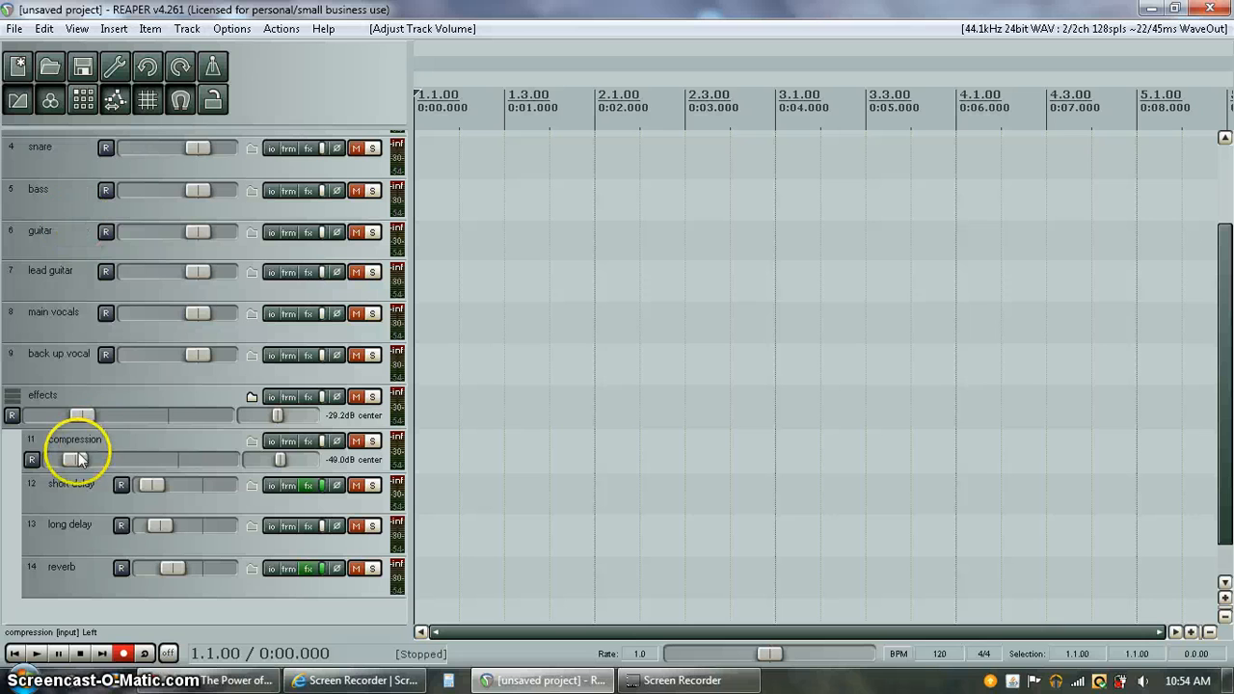
mouse_move(78, 462)
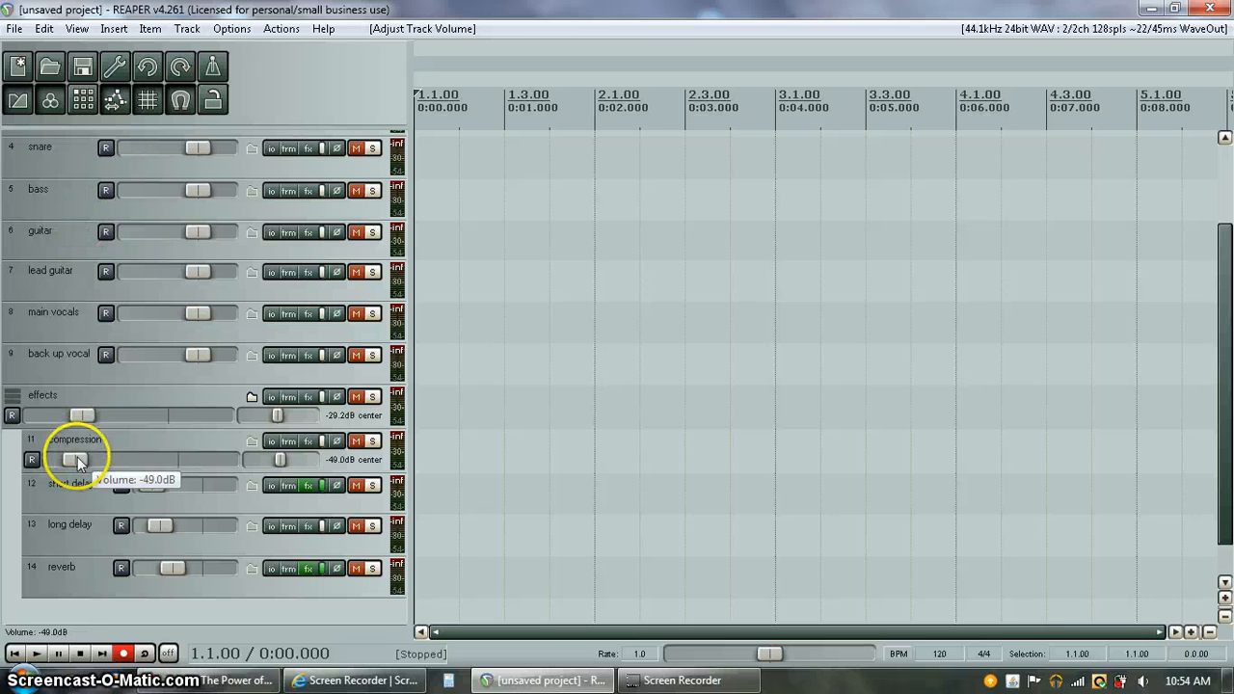
Add receives from the main vocals and snare tracks to the compression track
click(271, 440)
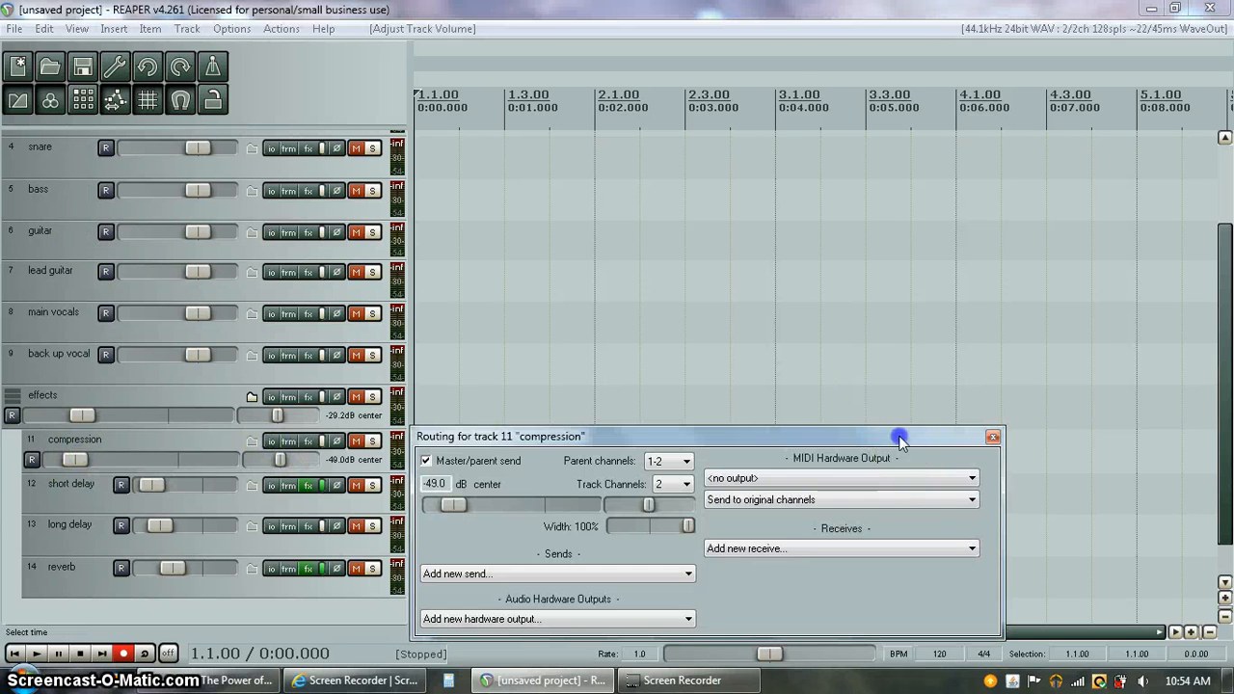
drag(898, 435, 885, 256)
click(959, 371)
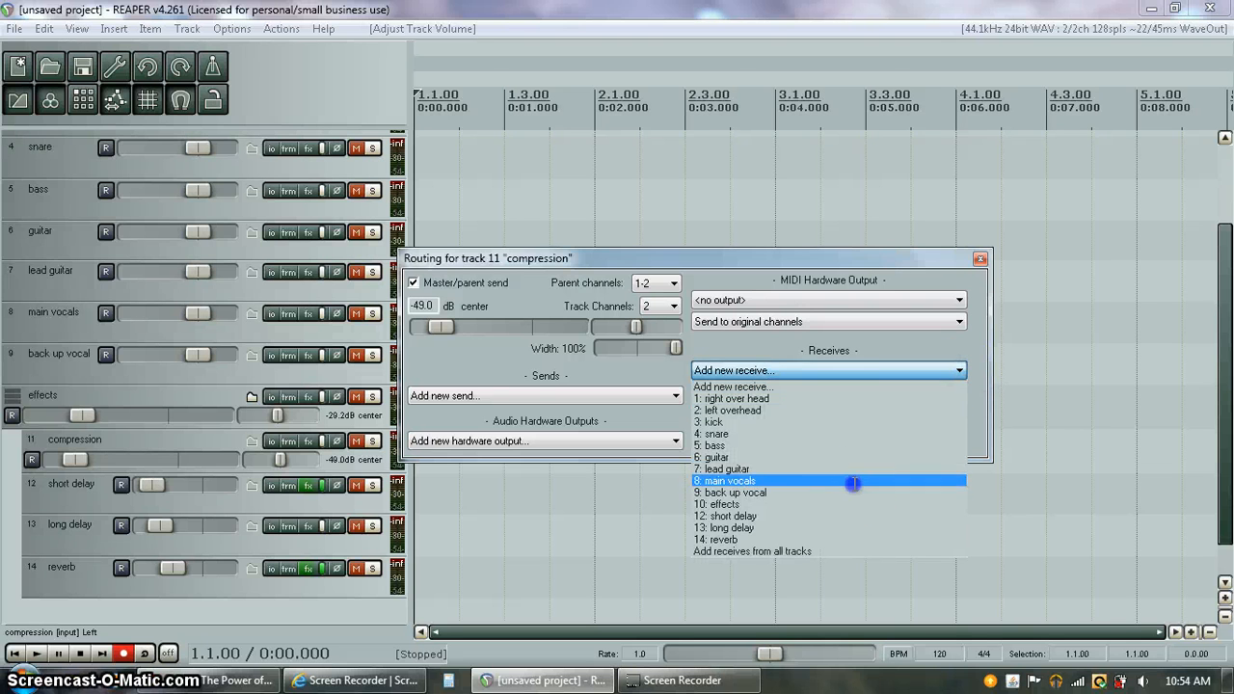
click(854, 480)
click(959, 371)
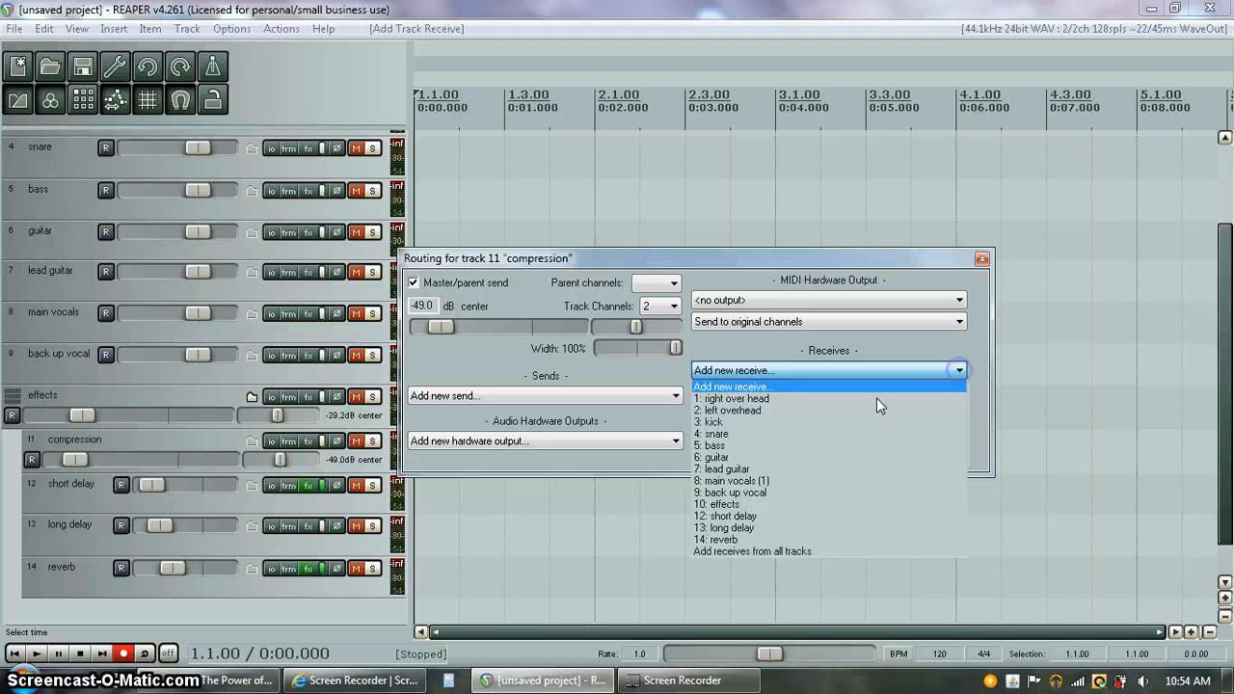
click(791, 426)
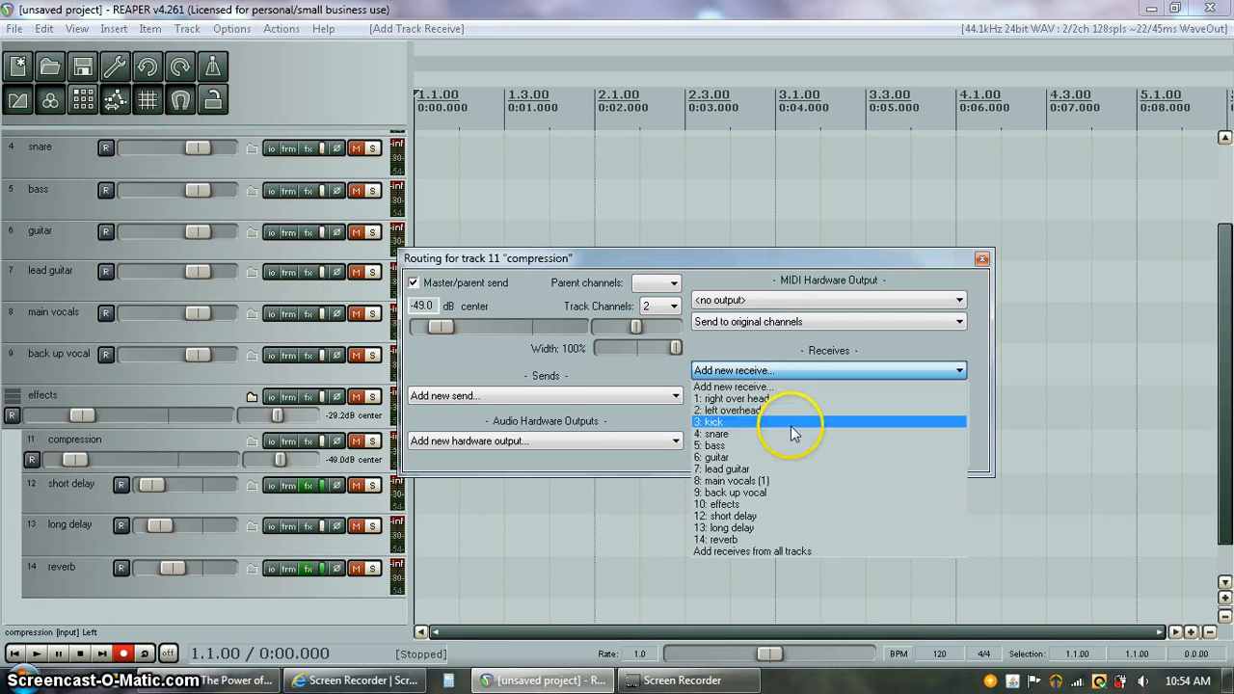
click(792, 432)
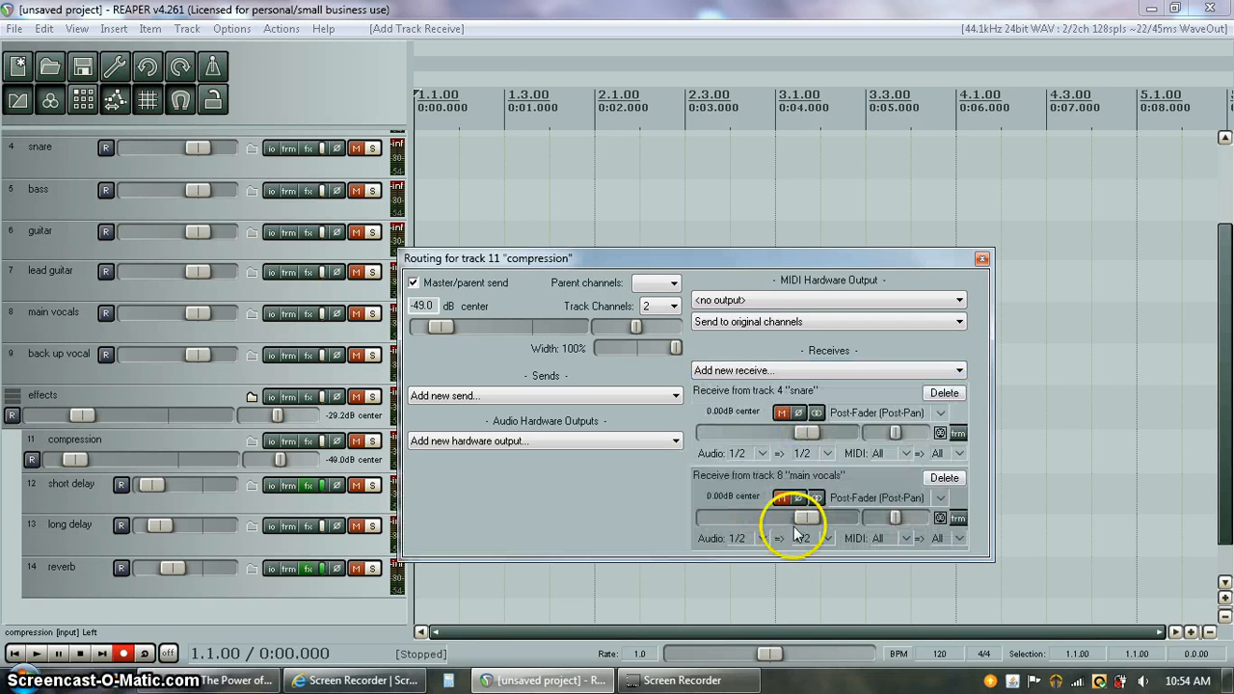
Set the snare receive to about -28 dB and the main vocals receive to about -53 dB
drag(806, 432, 708, 432)
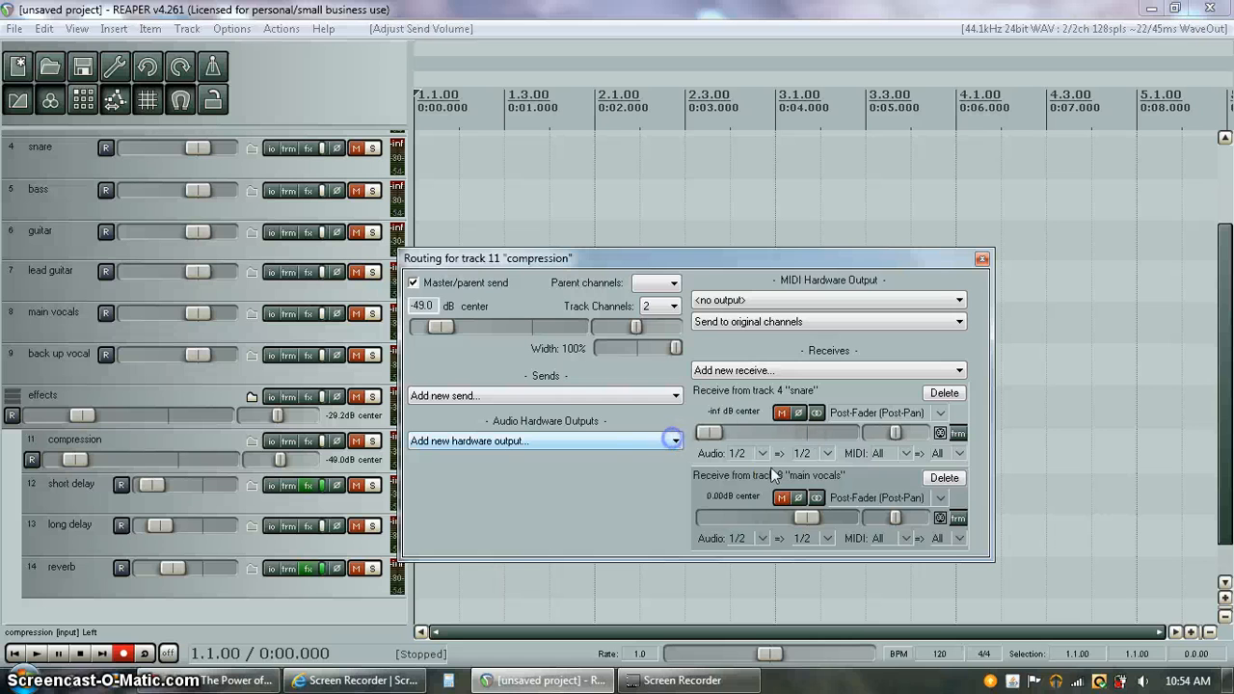
mouse_move(805, 516)
mouse_down()
mouse_move(779, 511)
mouse_move(805, 517)
mouse_move(791, 517)
mouse_up()
click(709, 433)
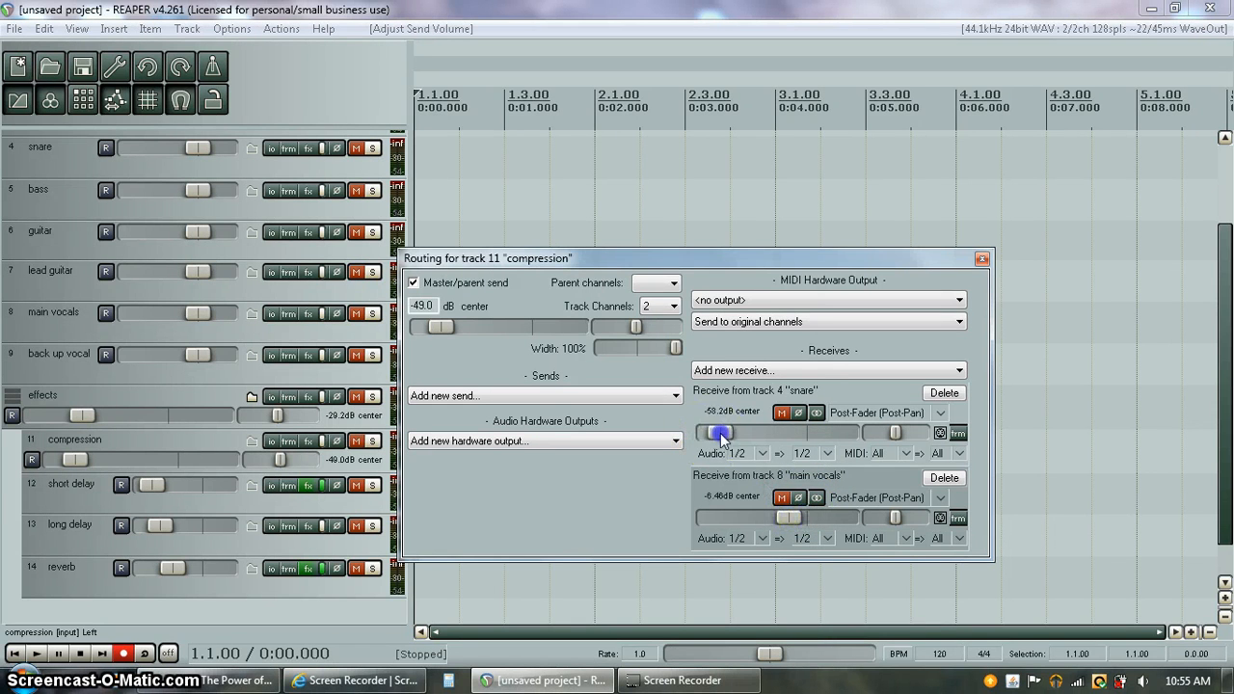
mouse_move(734, 436)
mouse_down()
mouse_move(723, 434)
mouse_move(743, 433)
mouse_up()
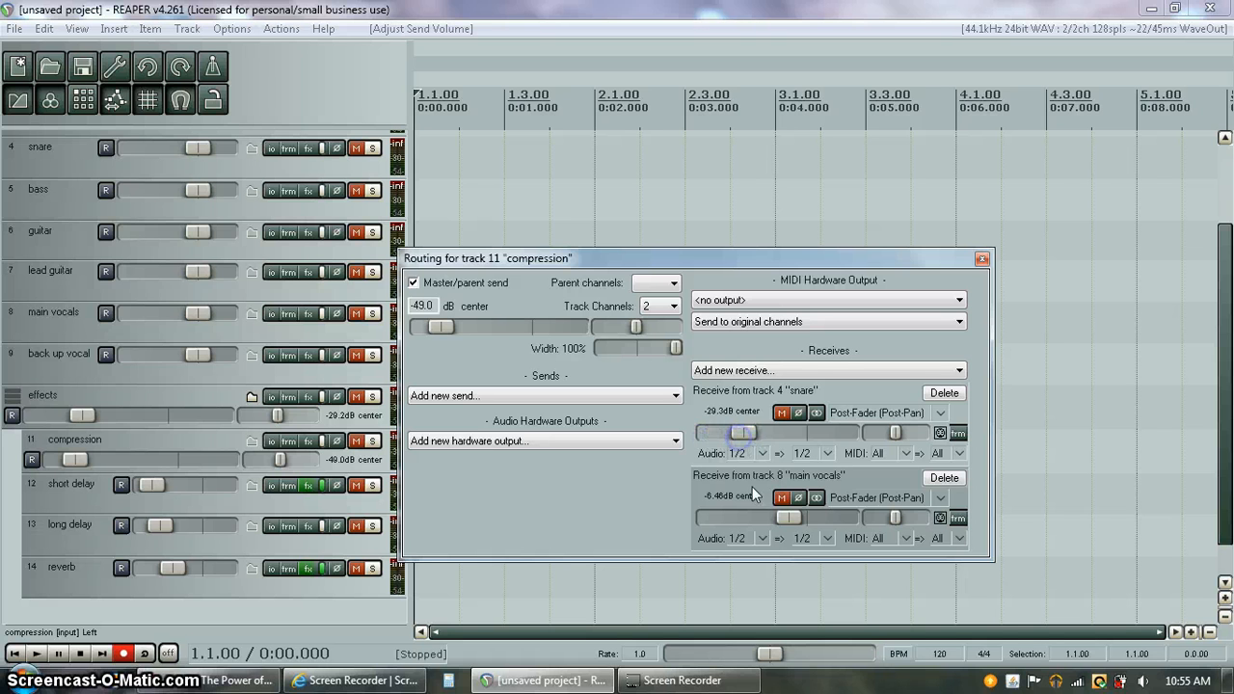
click(795, 516)
drag(795, 516, 725, 516)
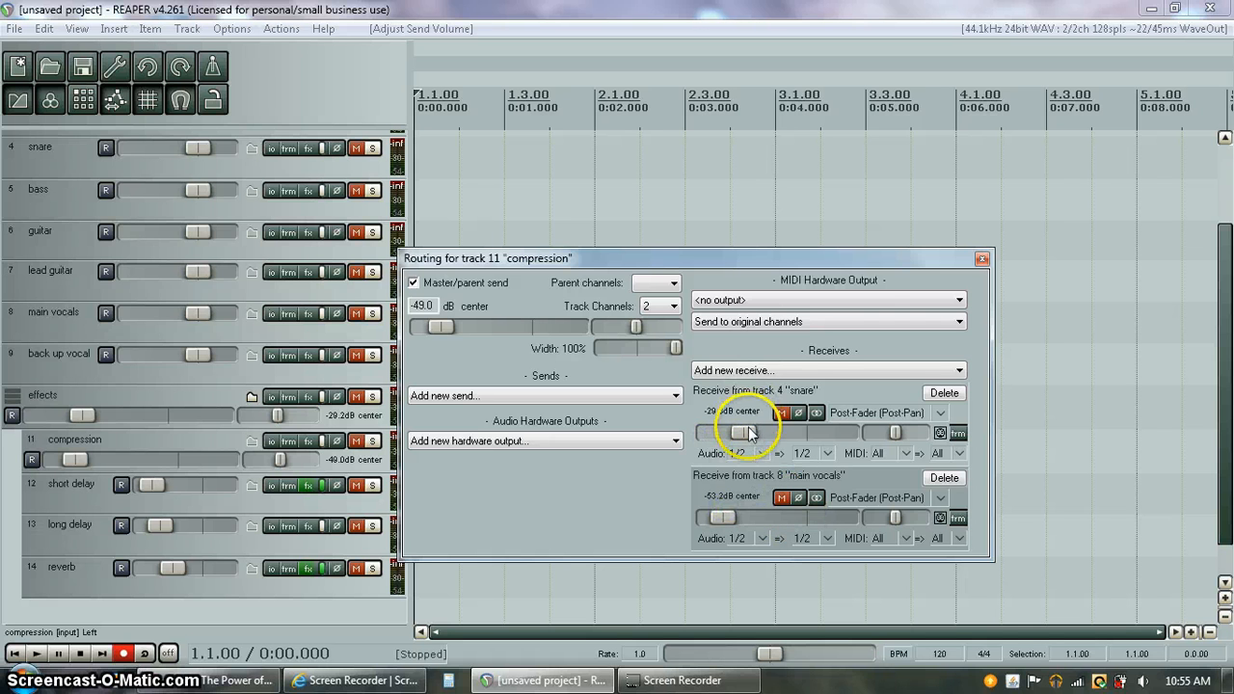
drag(744, 432, 746, 433)
Close the routing window, reset the compression volume to 0 dB, then set it to -33.3 dB
click(980, 263)
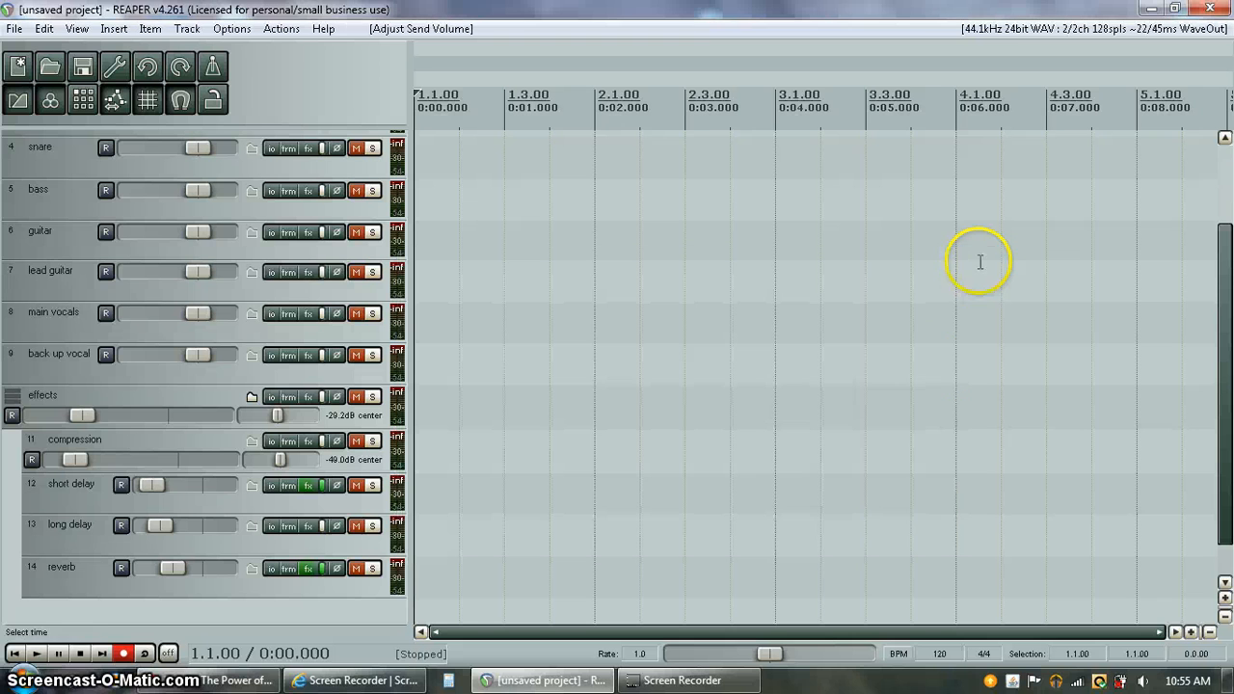
double_click(83, 458)
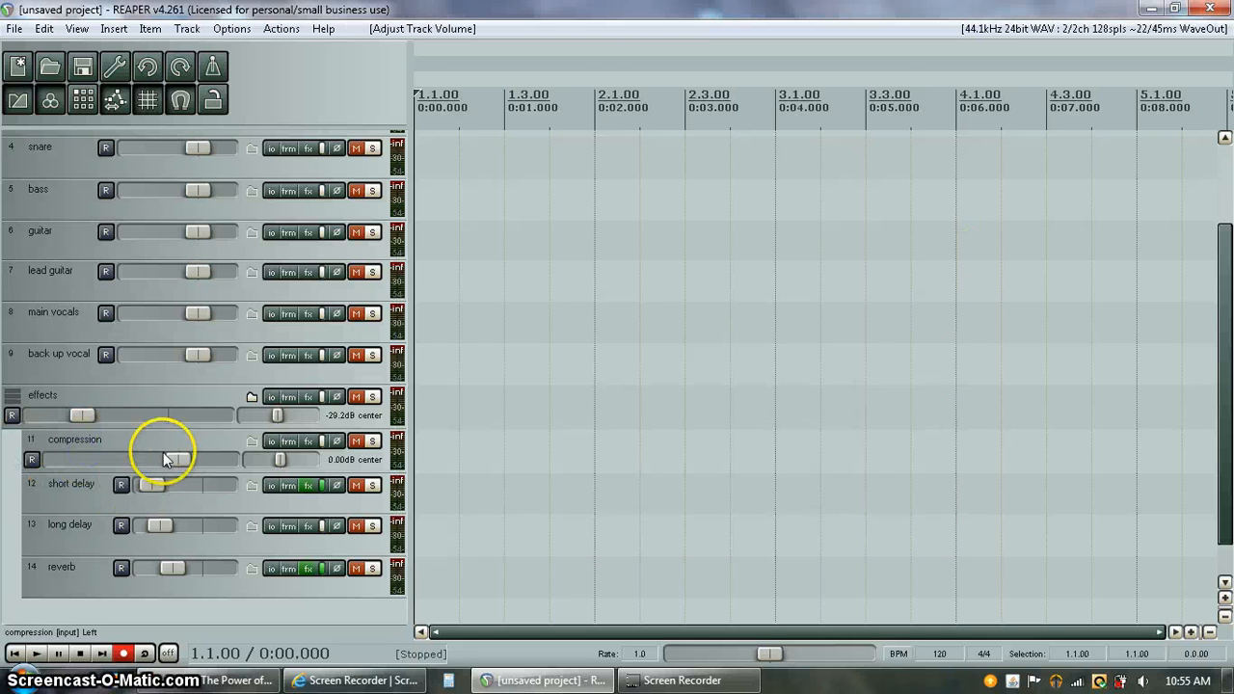
drag(177, 460, 85, 463)
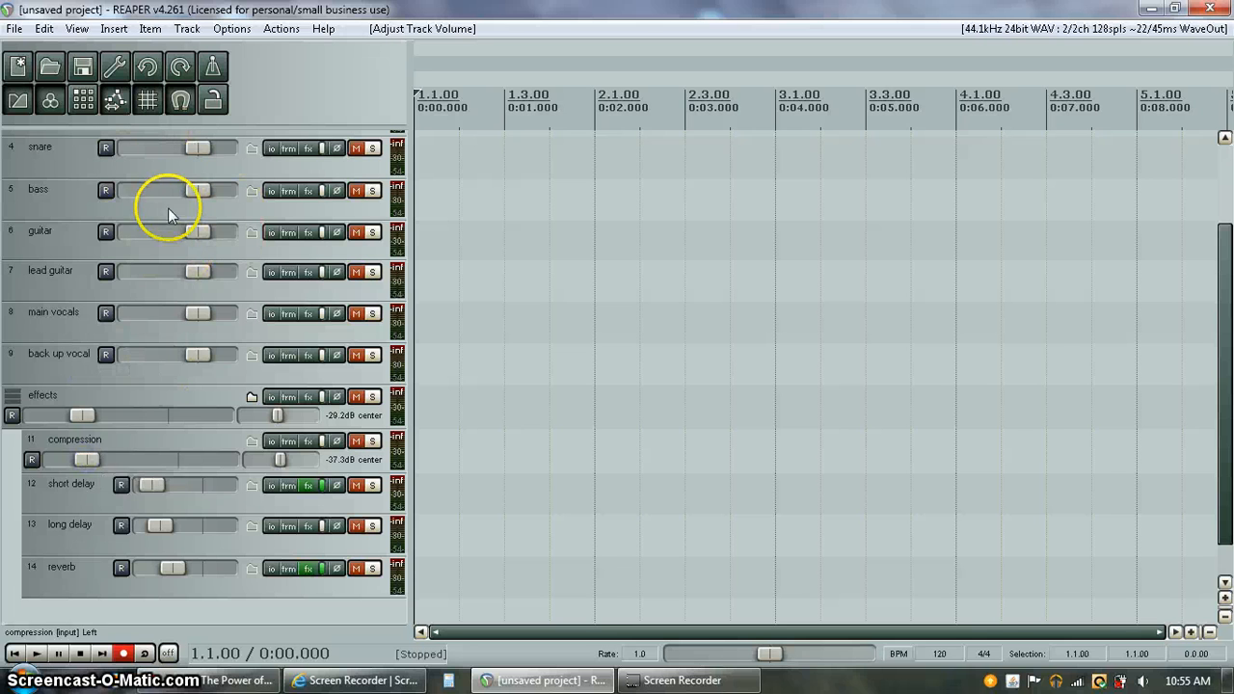
drag(83, 460, 91, 465)
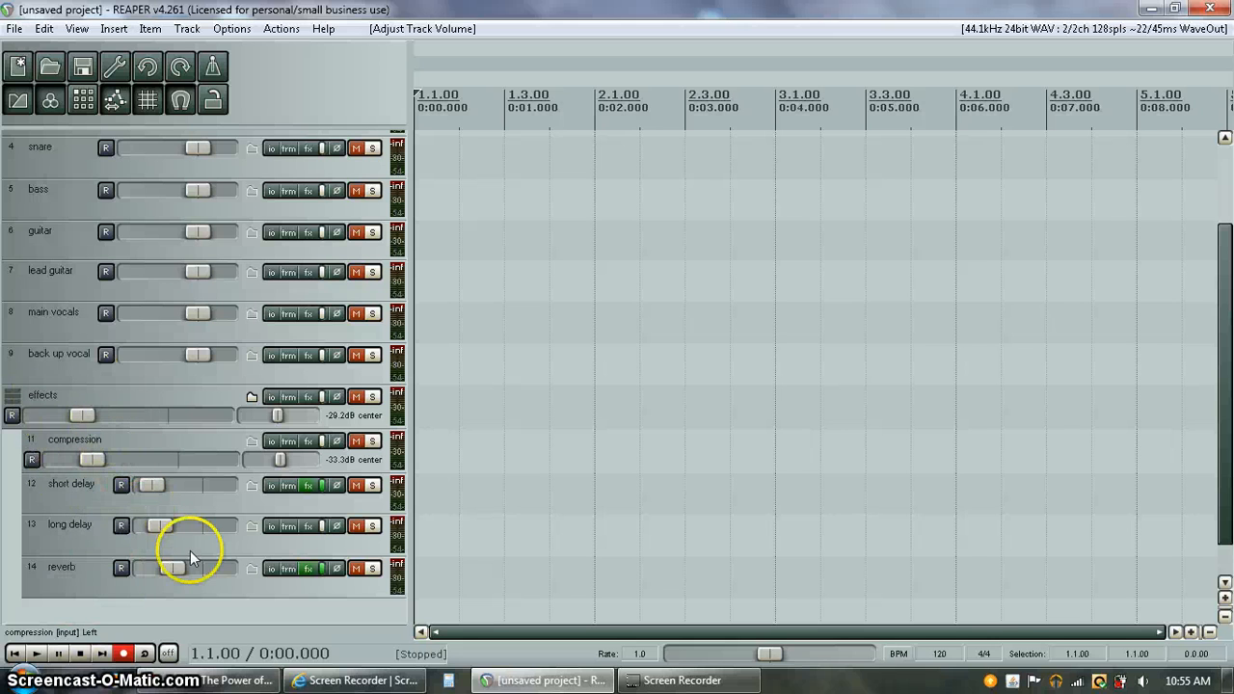
mouse_move(1220, 393)
mouse_down()
mouse_move(1224, 421)
mouse_move(1220, 399)
mouse_up()
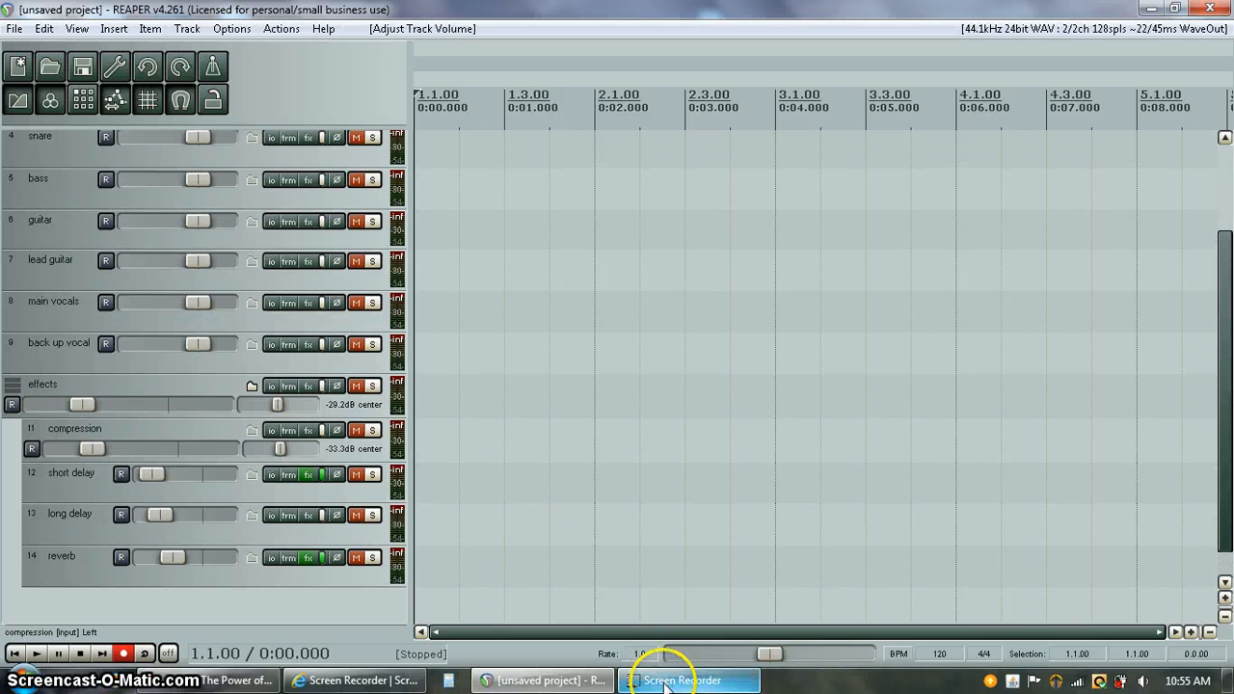